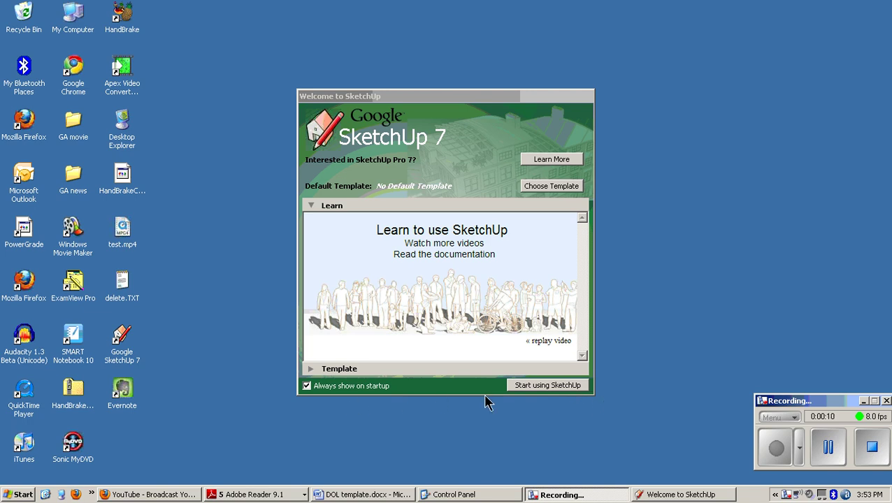
Pick the Architectural Design - Feet and Inches template and start a new model with it.
{"action": "left_click", "coordinate": [547, 188]}
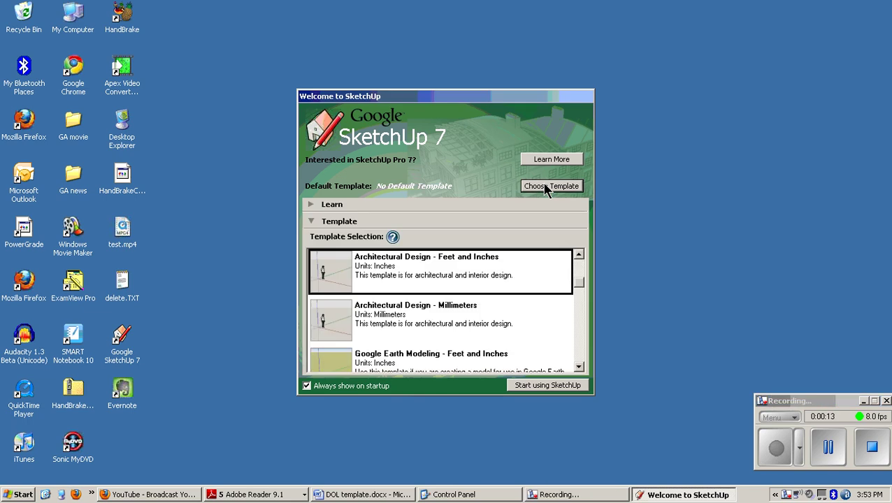
{"action": "left_click", "coordinate": [403, 276]}
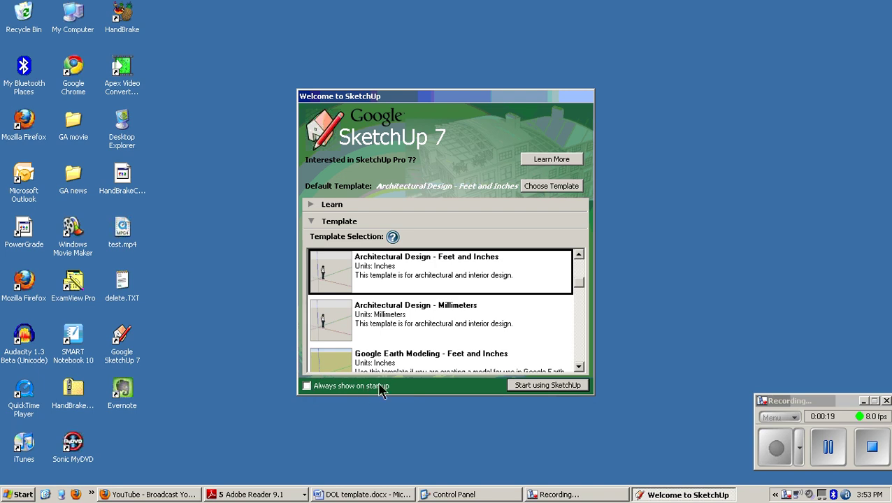
{"action": "left_click", "coordinate": [525, 390]}
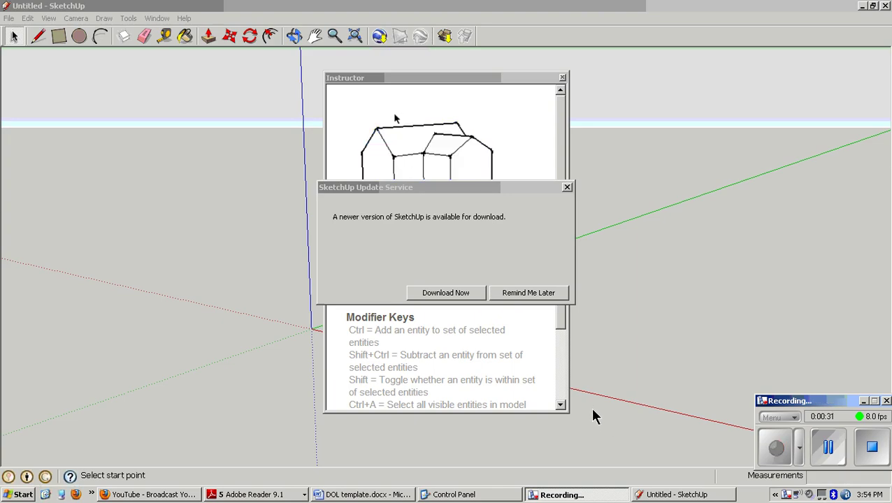
Dismiss the update notice with Remind Me Later and close the Instructor panel.
{"action": "left_click", "coordinate": [461, 193]}
{"action": "left_click_drag", "start_coordinate": [476, 191], "coordinate": [470, 195]}
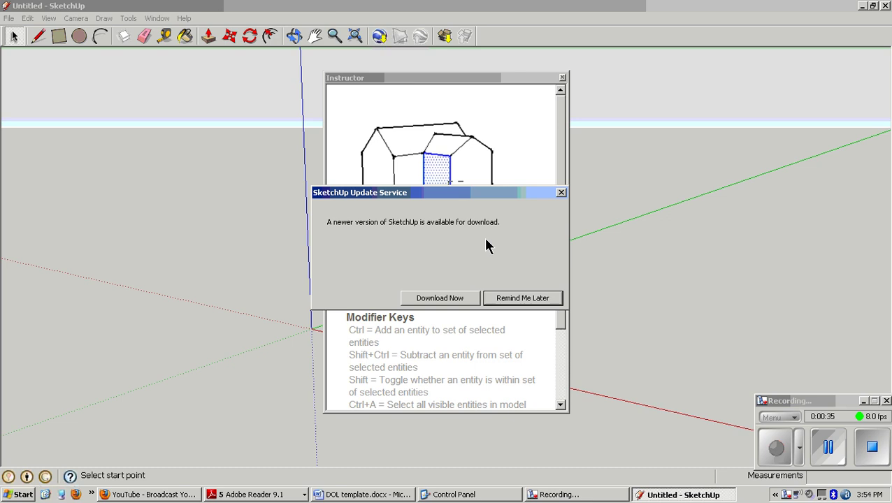
{"action": "left_click", "coordinate": [525, 306]}
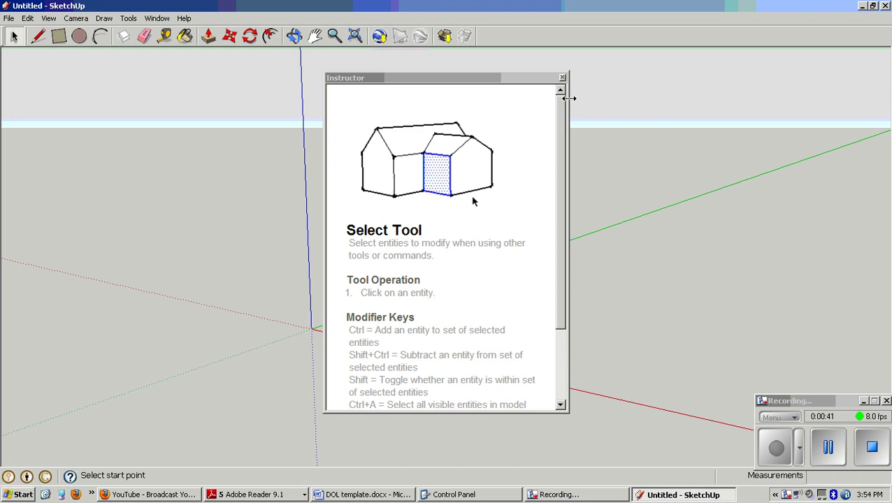
{"action": "left_click_drag", "start_coordinate": [528, 79], "coordinate": [544, 100]}
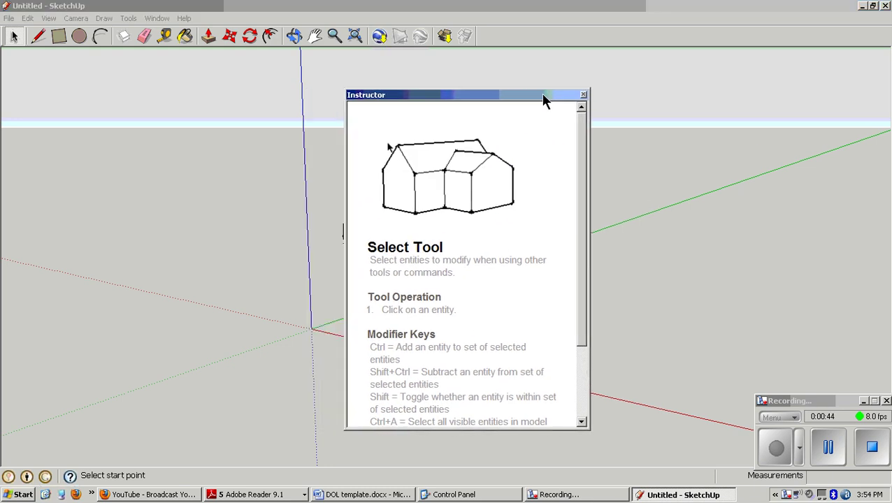
{"action": "left_click", "coordinate": [583, 96]}
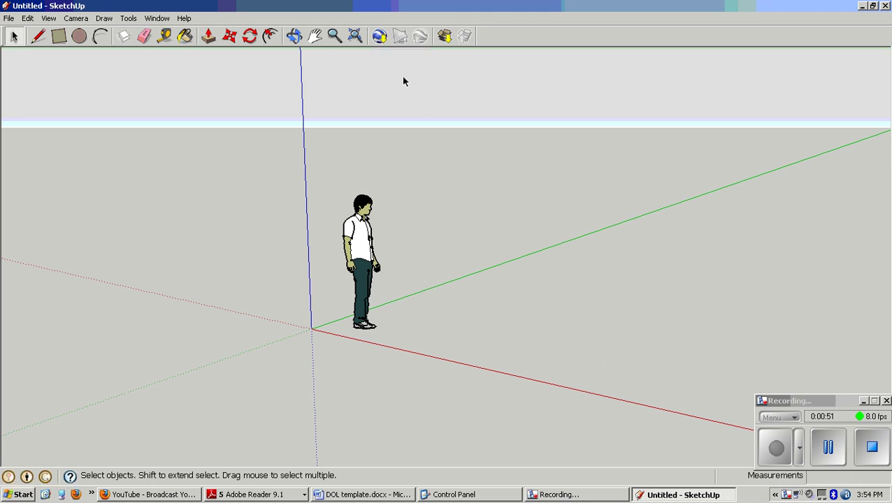
Orbit to look straight down on the ground plane, then zoom out to see more of it.
{"action": "left_click", "coordinate": [293, 42]}
{"action": "left_click_drag", "start_coordinate": [350, 139], "coordinate": [434, 312]}
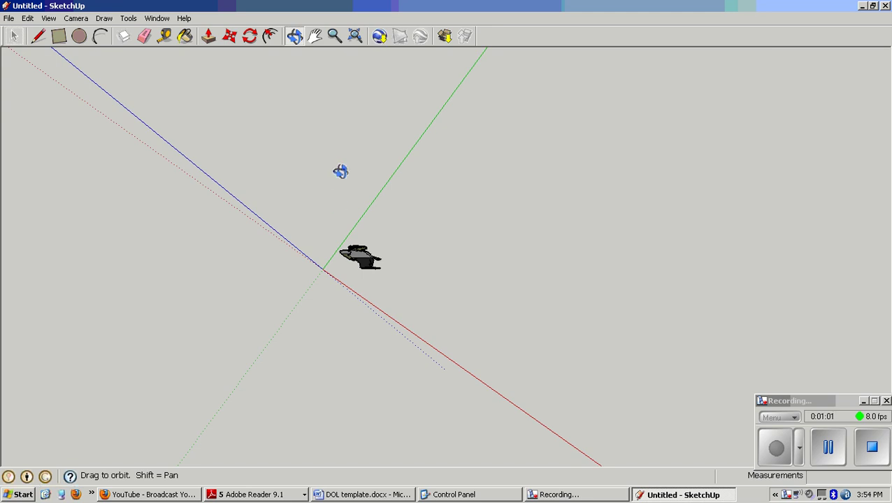
{"action": "left_click", "coordinate": [334, 39]}
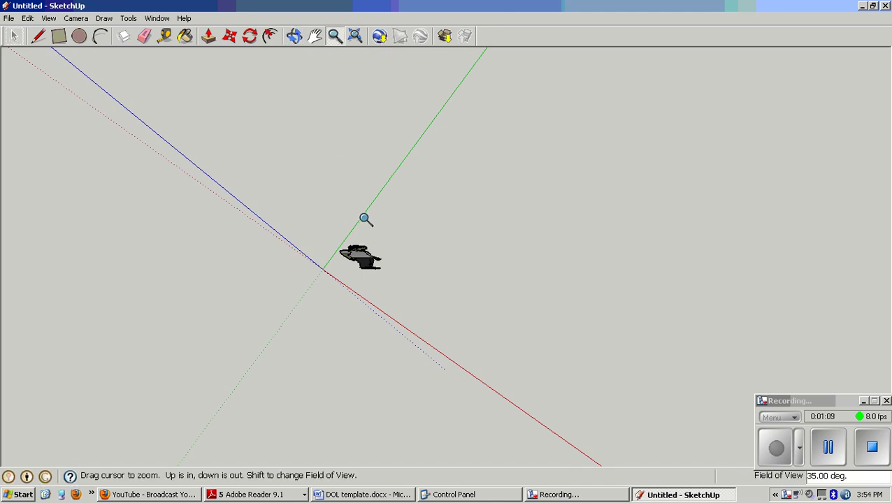
{"action": "scroll", "coordinate": [366, 222], "scroll_direction": "down", "scroll_amount": 1}
{"action": "scroll", "coordinate": [365, 222], "scroll_direction": "down", "scroll_amount": 4}
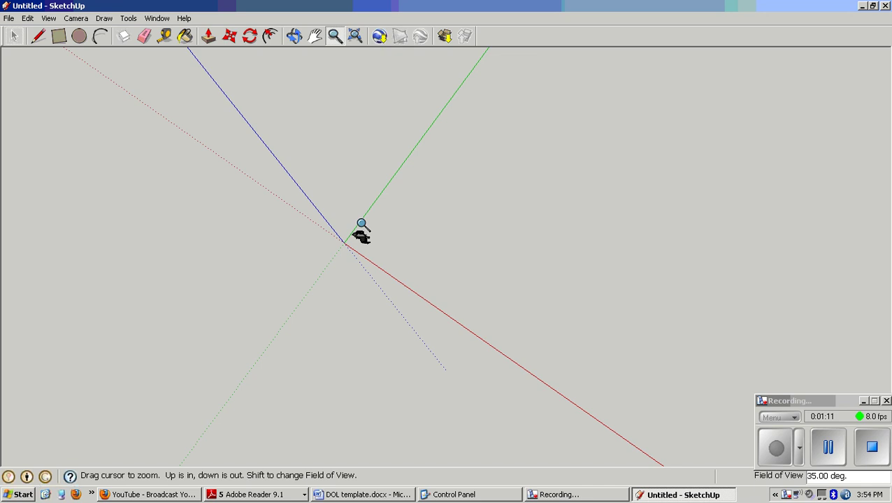
{"action": "scroll", "coordinate": [363, 225], "scroll_direction": "down", "scroll_amount": 1}
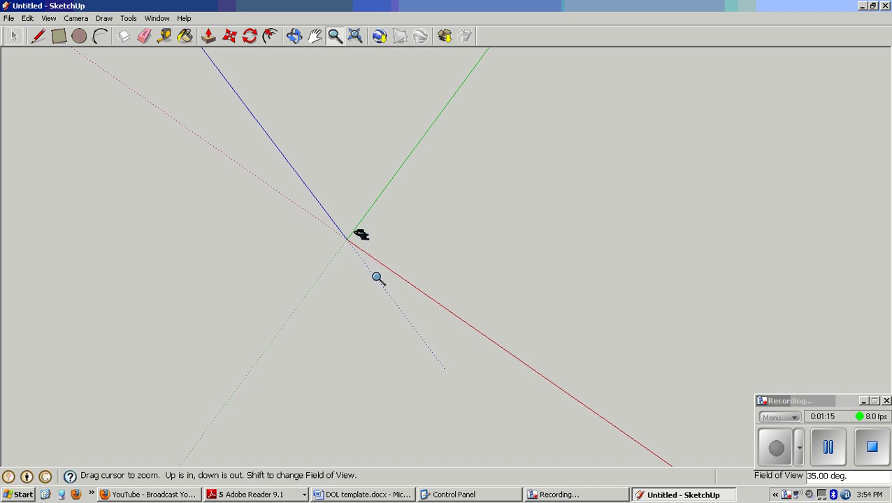
Draw a roughly 68 by 43 foot floor rectangle around the origin, viewed in perspective.
{"action": "left_click", "coordinate": [58, 39]}
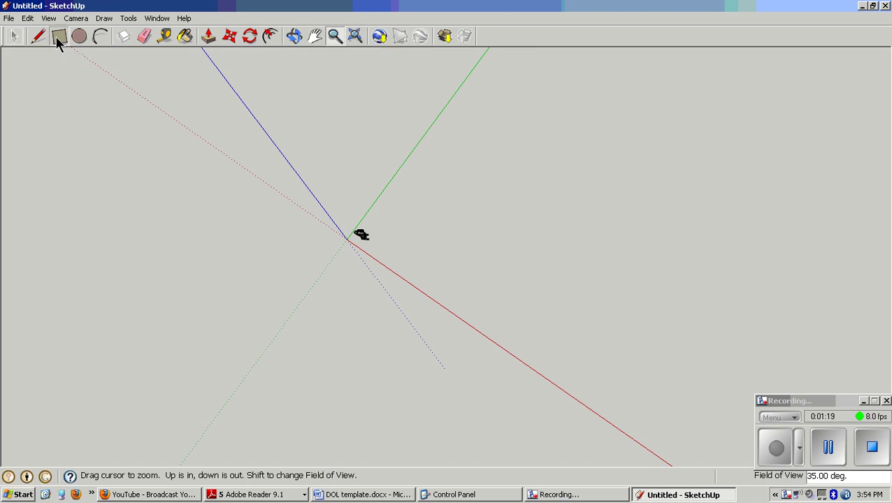
{"action": "left_click", "coordinate": [126, 161]}
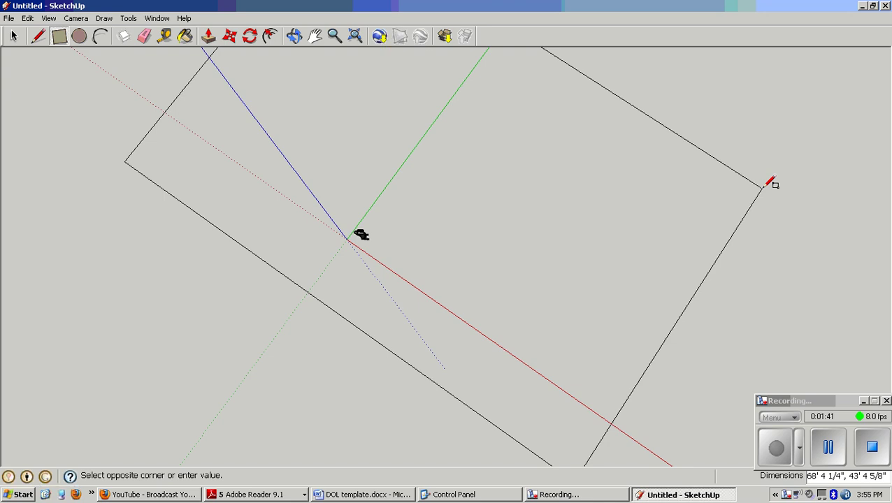
{"action": "left_click", "coordinate": [764, 187]}
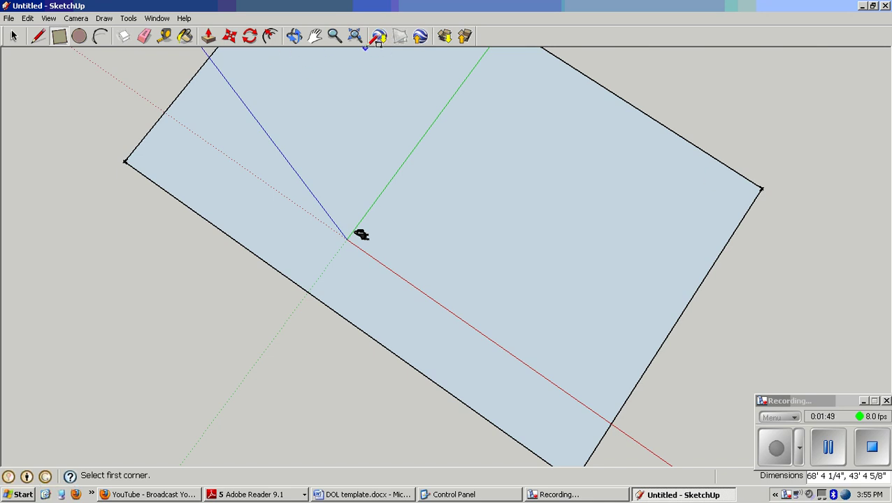
{"action": "left_click", "coordinate": [294, 35]}
{"action": "left_click_drag", "start_coordinate": [361, 194], "coordinate": [464, 274]}
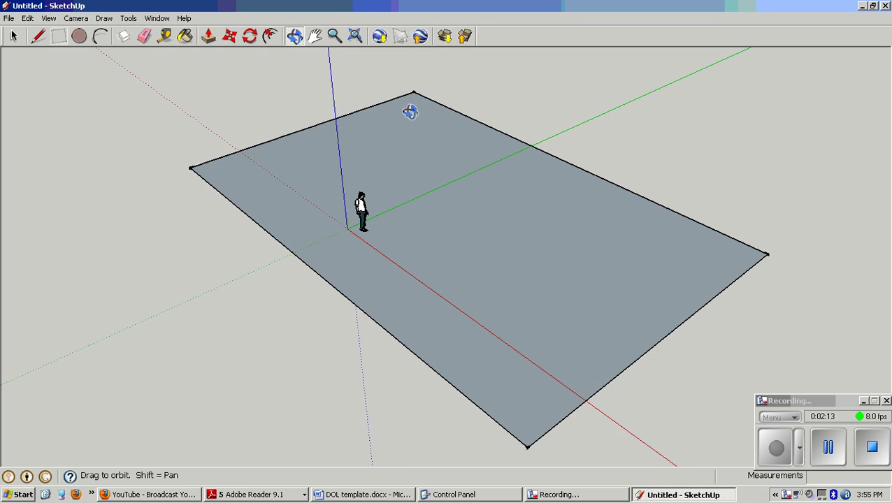
Push/pull the floor rectangle up into a block about 8' 11" tall.
{"action": "key", "text": "p"}
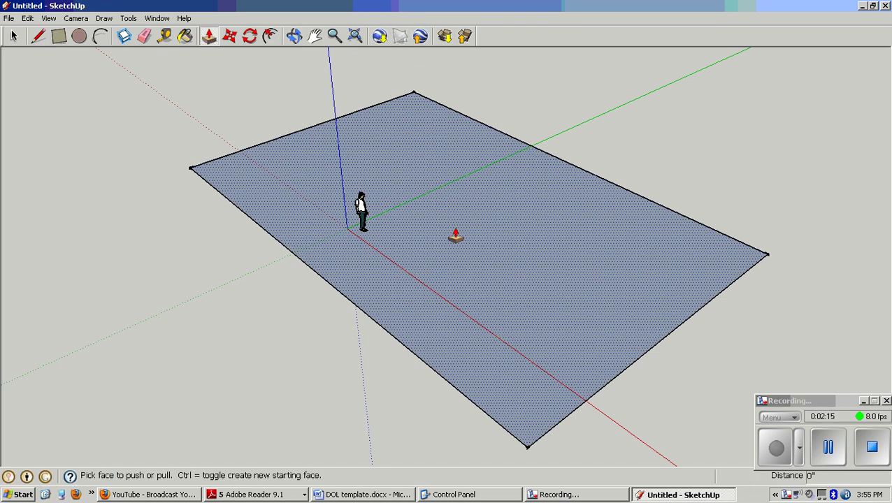
{"action": "left_click_drag", "start_coordinate": [455, 237], "coordinate": [455, 174]}
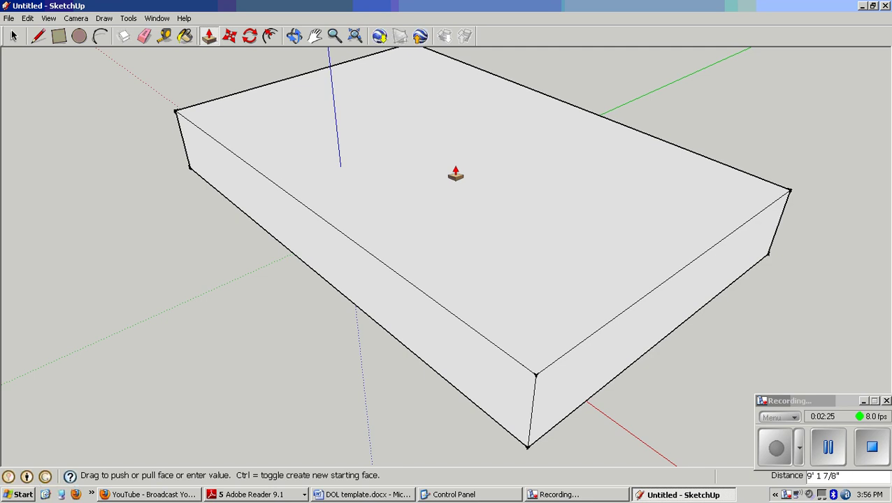
{"action": "left_click_drag", "start_coordinate": [455, 174], "coordinate": [455, 175]}
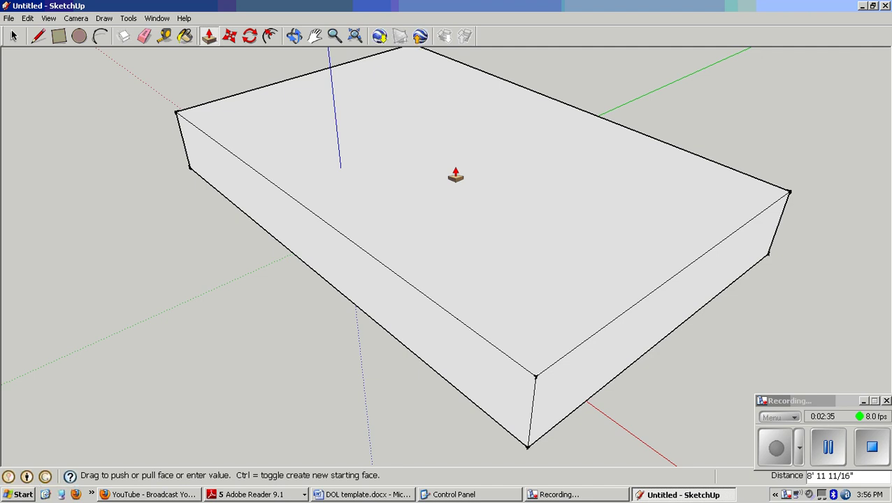
{"action": "left_click_drag", "start_coordinate": [455, 176], "coordinate": [455, 175]}
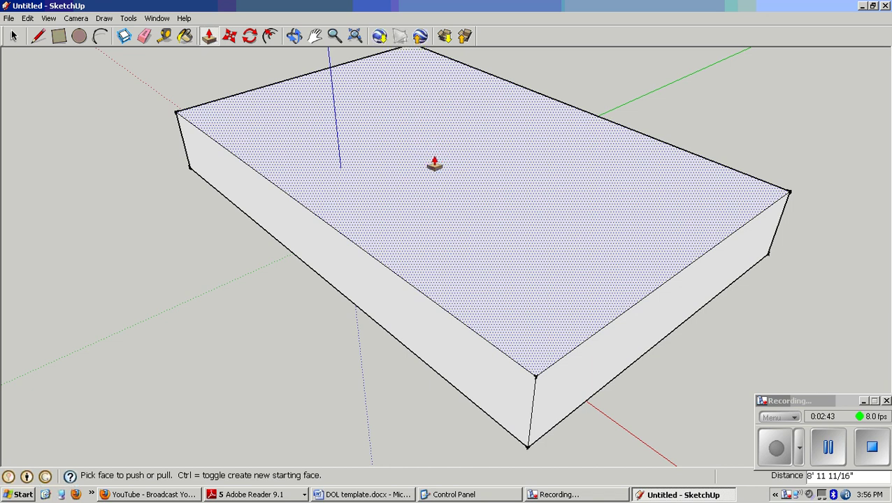
{"action": "scroll", "coordinate": [434, 164], "scroll_direction": "down", "scroll_amount": 2}
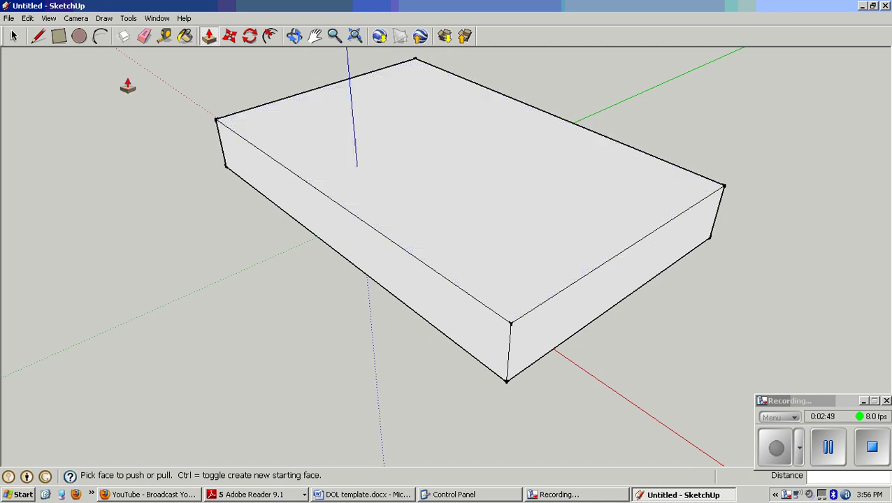
Draw a 68' 3 3/4" ridge line joining the midpoints of the block's short top edges.
{"action": "left_click", "coordinate": [40, 37]}
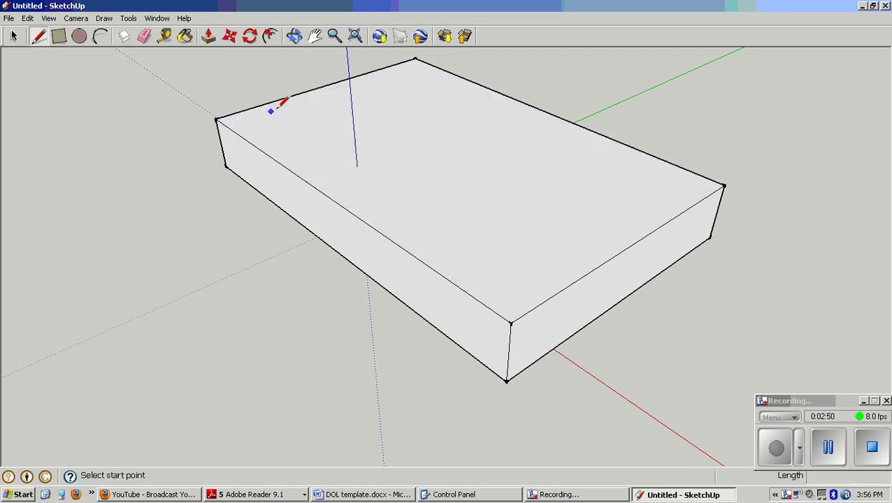
{"action": "left_click", "coordinate": [325, 86]}
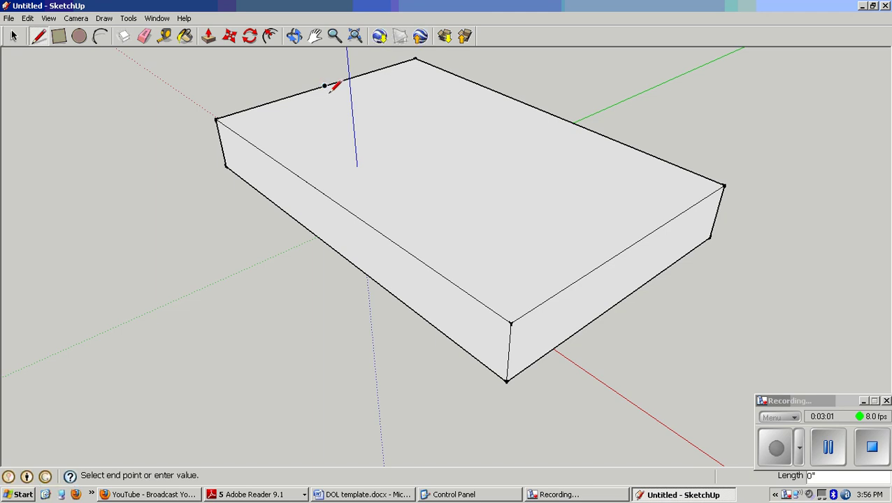
{"action": "left_click", "coordinate": [632, 245]}
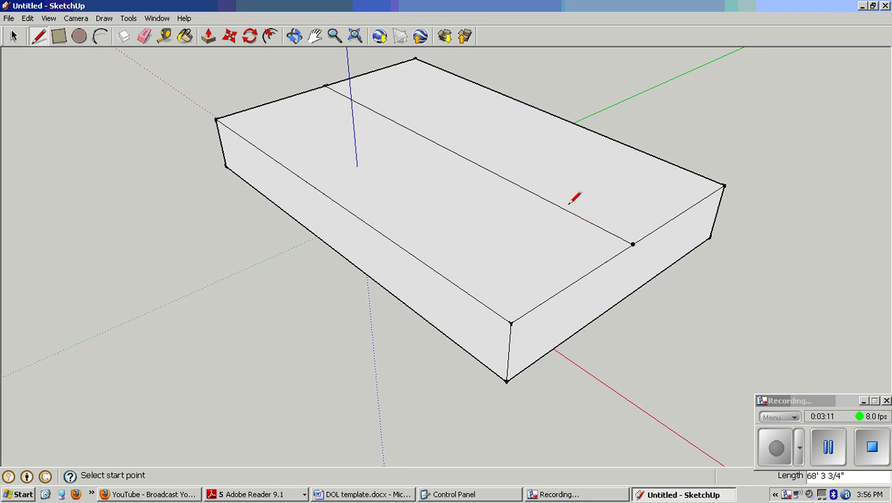
Orbit to face the box and undo an accidental move of the top face's right half.
{"action": "key", "text": "o"}
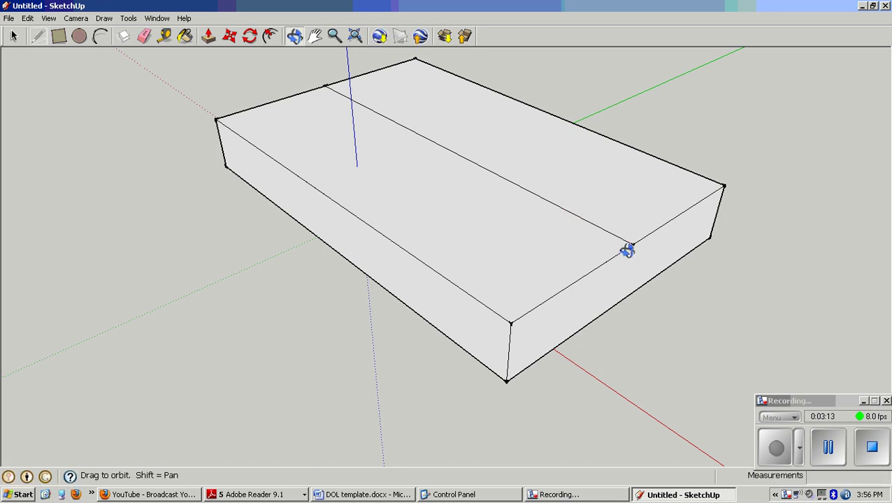
{"action": "mouse_move", "coordinate": [627, 249]}
{"action": "left_mouse_down"}
{"action": "mouse_move", "coordinate": [414, 225]}
{"action": "mouse_move", "coordinate": [424, 233]}
{"action": "left_mouse_up"}
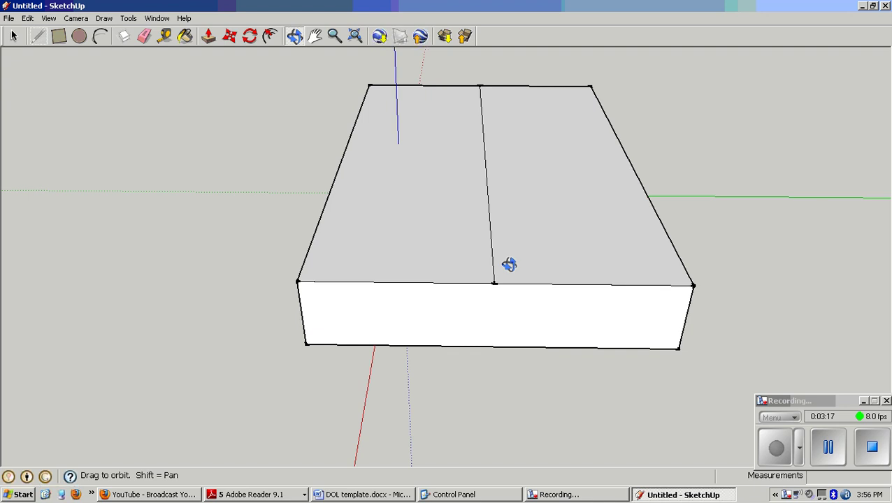
{"action": "left_click", "coordinate": [230, 36]}
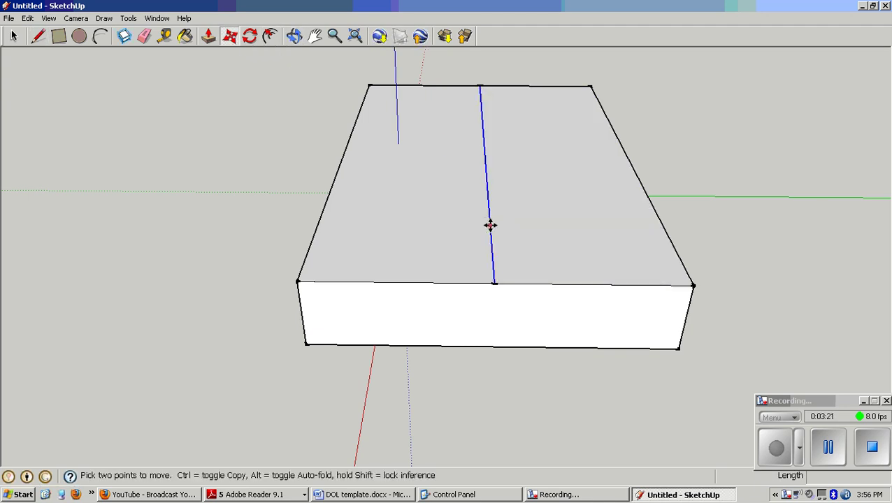
{"action": "left_click", "coordinate": [526, 224]}
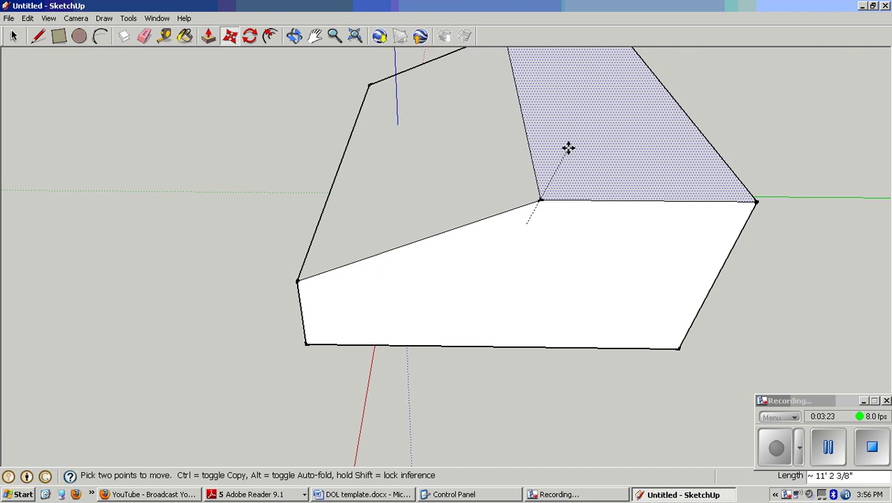
{"action": "left_click", "coordinate": [567, 148]}
{"action": "left_click", "coordinate": [28, 18]}
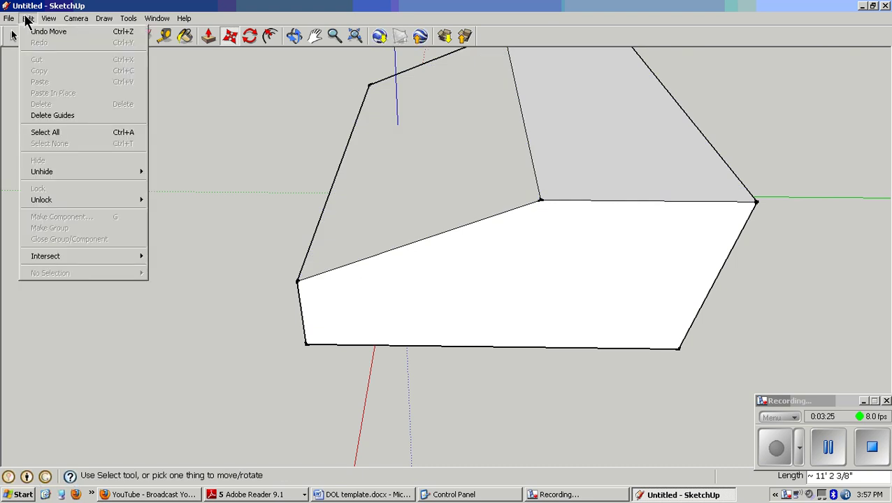
{"action": "left_click", "coordinate": [47, 32]}
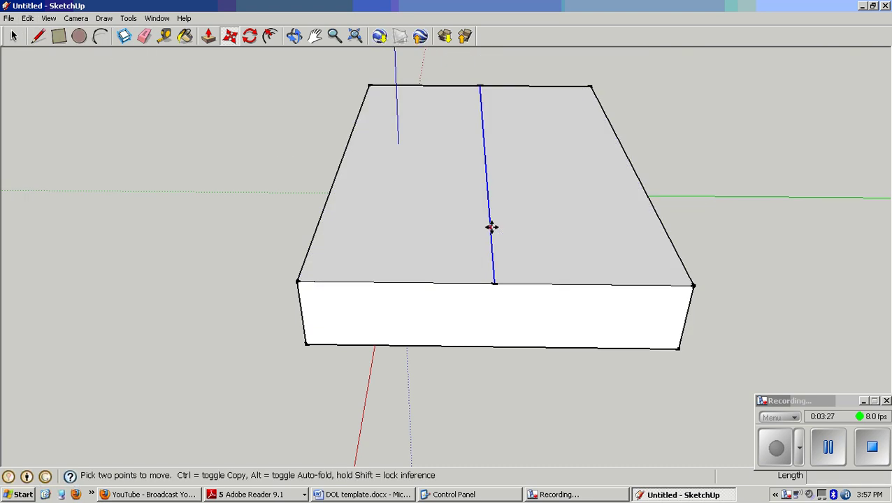
Lift the ridge line about 20' 8 5/16" straight up to form the gabled roof.
{"action": "left_click", "coordinate": [490, 227]}
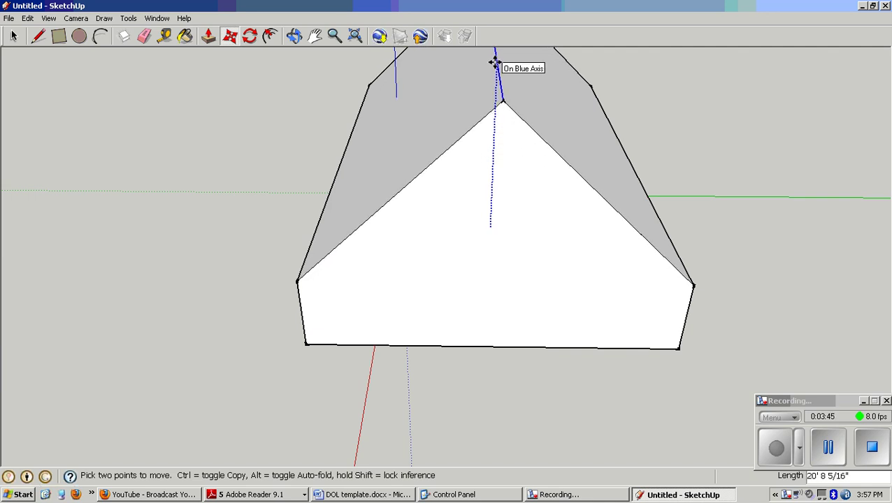
{"action": "left_click", "coordinate": [495, 63]}
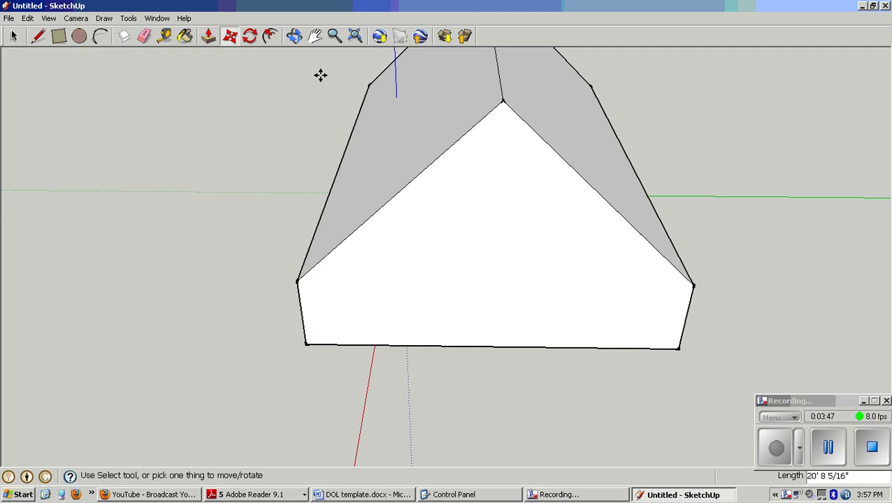
{"action": "left_click", "coordinate": [294, 37]}
{"action": "left_click_drag", "start_coordinate": [325, 125], "coordinate": [667, 285]}
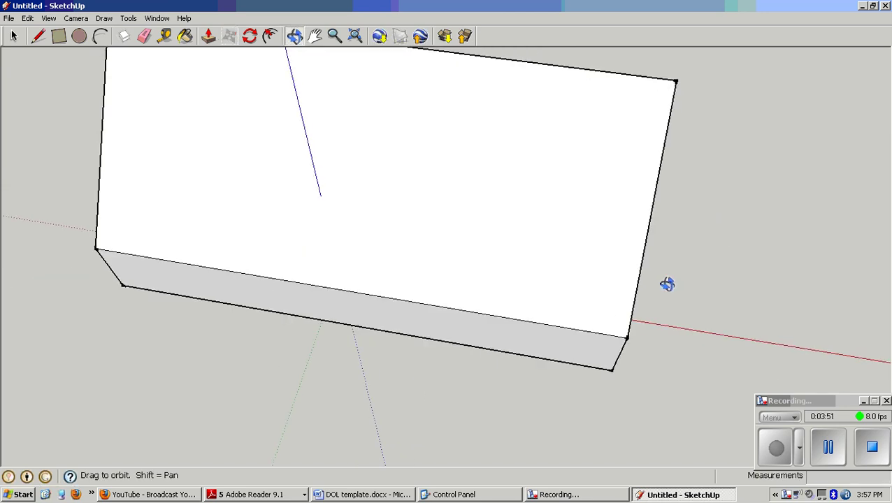
Fit the house in view and orbit until its gable end faces the viewer.
{"action": "left_click", "coordinate": [355, 37]}
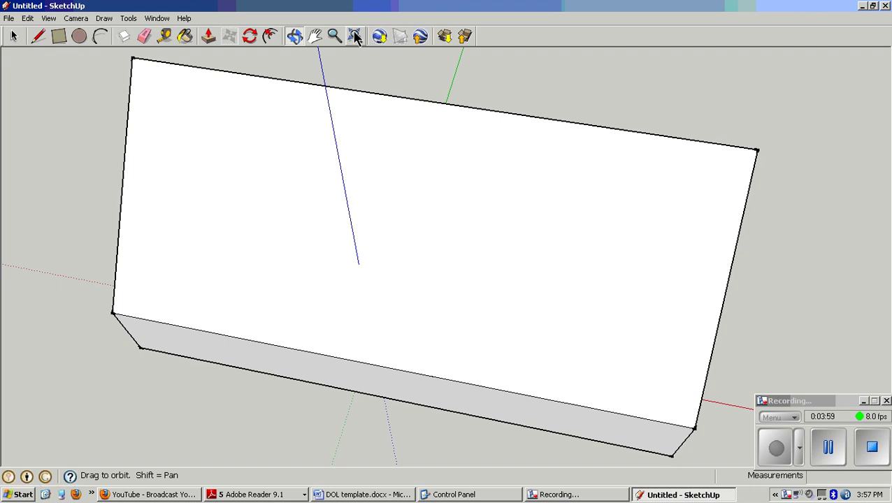
{"action": "left_click_drag", "start_coordinate": [440, 194], "coordinate": [247, 223]}
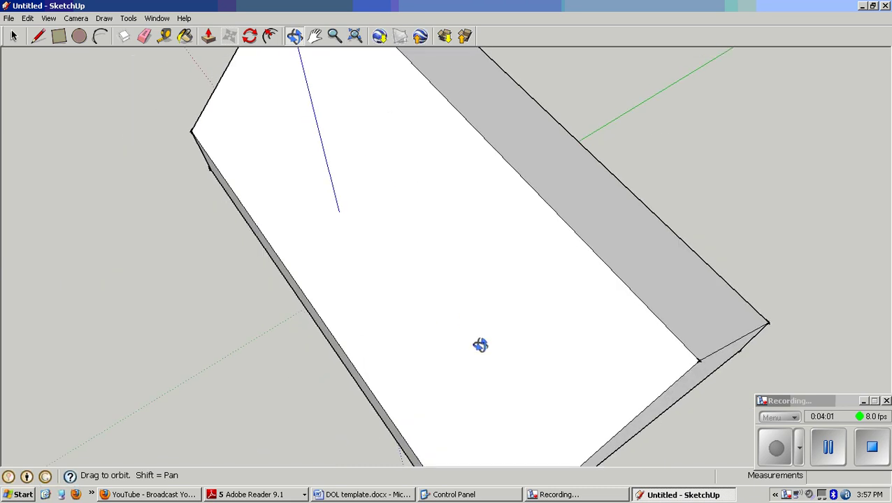
{"action": "left_click_drag", "start_coordinate": [478, 347], "coordinate": [361, 216]}
{"action": "left_click_drag", "start_coordinate": [348, 250], "coordinate": [287, 254]}
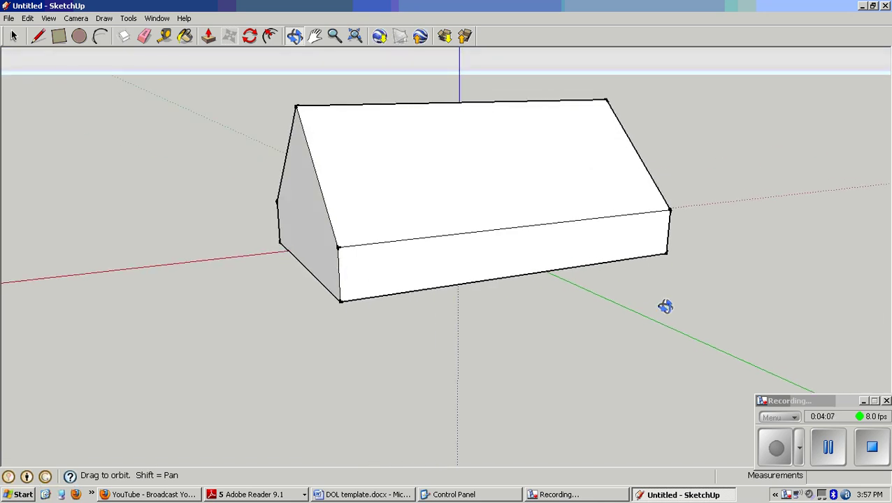
{"action": "mouse_move", "coordinate": [474, 255]}
{"action": "left_mouse_down"}
{"action": "mouse_move", "coordinate": [634, 275]}
{"action": "mouse_move", "coordinate": [328, 265]}
{"action": "mouse_move", "coordinate": [480, 274]}
{"action": "mouse_move", "coordinate": [468, 294]}
{"action": "mouse_move", "coordinate": [458, 240]}
{"action": "mouse_move", "coordinate": [476, 239]}
{"action": "mouse_move", "coordinate": [476, 226]}
{"action": "mouse_move", "coordinate": [465, 260]}
{"action": "mouse_move", "coordinate": [374, 280]}
{"action": "mouse_move", "coordinate": [550, 219]}
{"action": "mouse_move", "coordinate": [458, 266]}
{"action": "mouse_move", "coordinate": [473, 260]}
{"action": "left_mouse_up"}
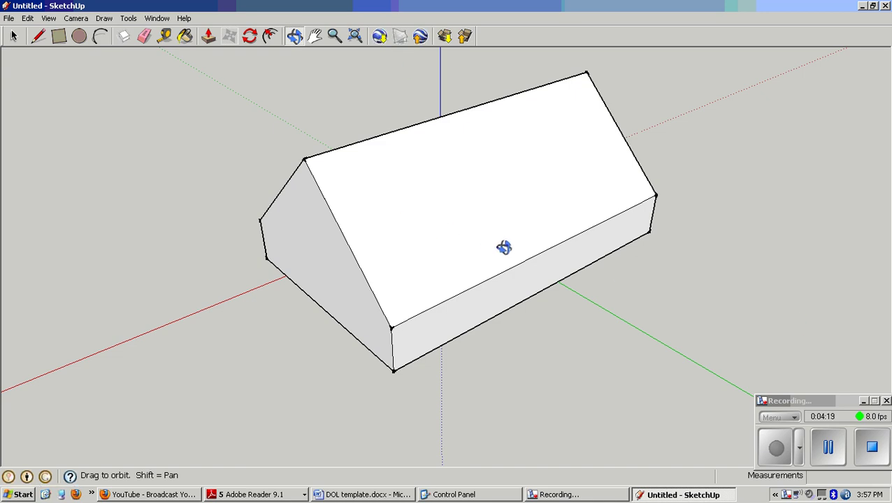
{"action": "left_click_drag", "start_coordinate": [325, 283], "coordinate": [559, 234]}
Draw a tall narrow door rectangle on the gable wall's bottom edge, left of the peak.
{"action": "left_click", "coordinate": [59, 36]}
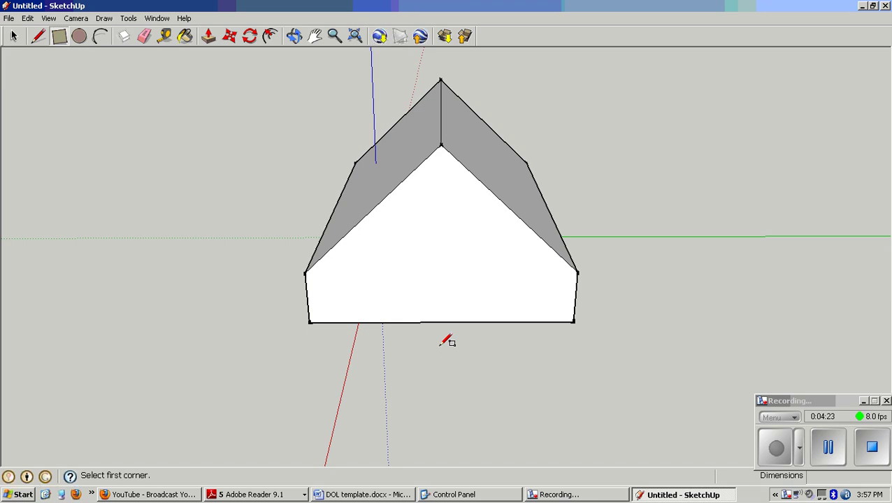
{"action": "left_click", "coordinate": [422, 321]}
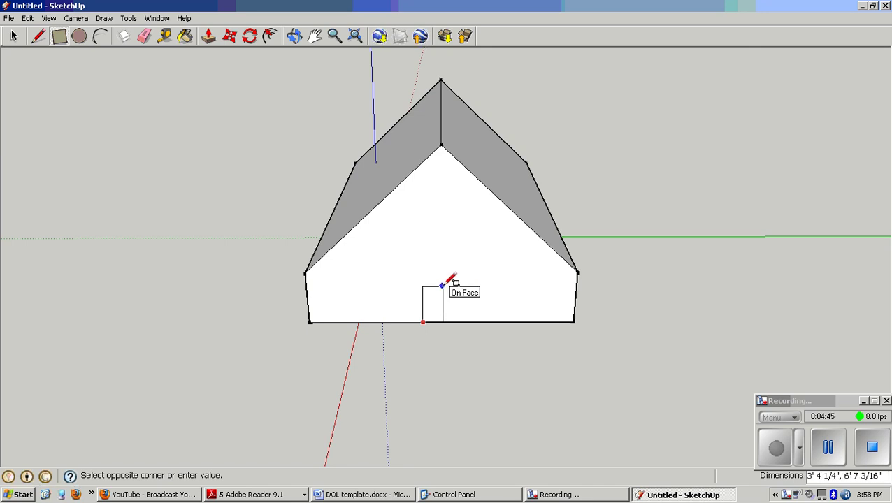
{"action": "left_click", "coordinate": [439, 285]}
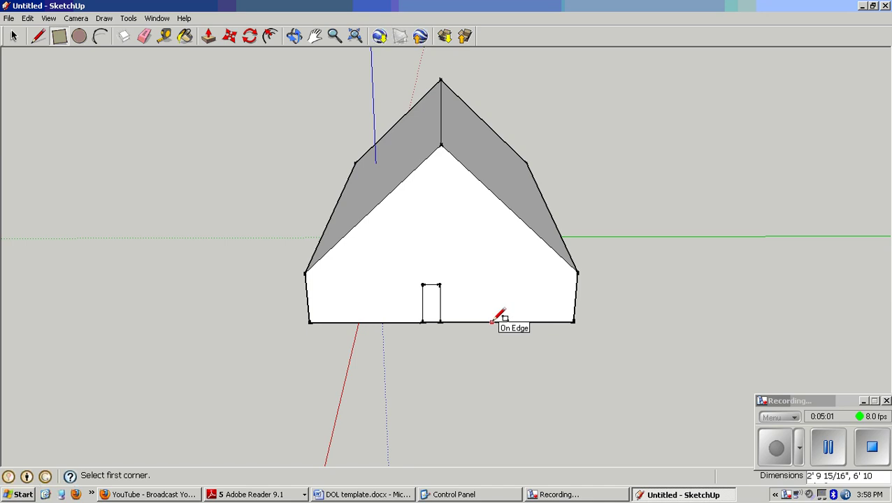
{"action": "middle_click_drag", "start_coordinate": [492, 321], "coordinate": [557, 286]}
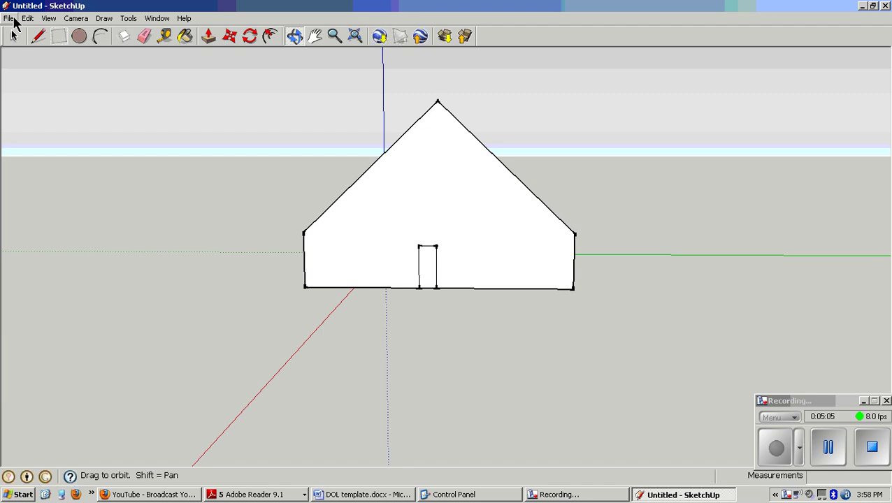
Place a Tape Measure guide line from the door edge's midpoint through the roof peak.
{"action": "left_click", "coordinate": [130, 19]}
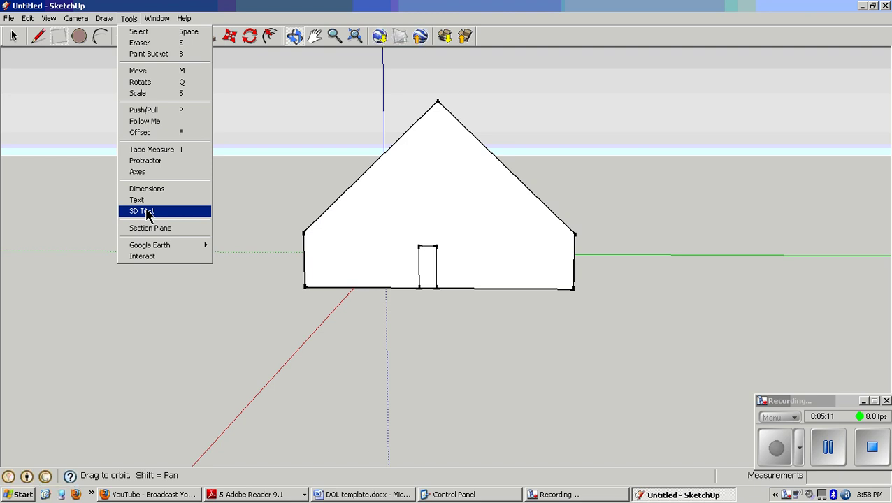
{"action": "left_click", "coordinate": [143, 150]}
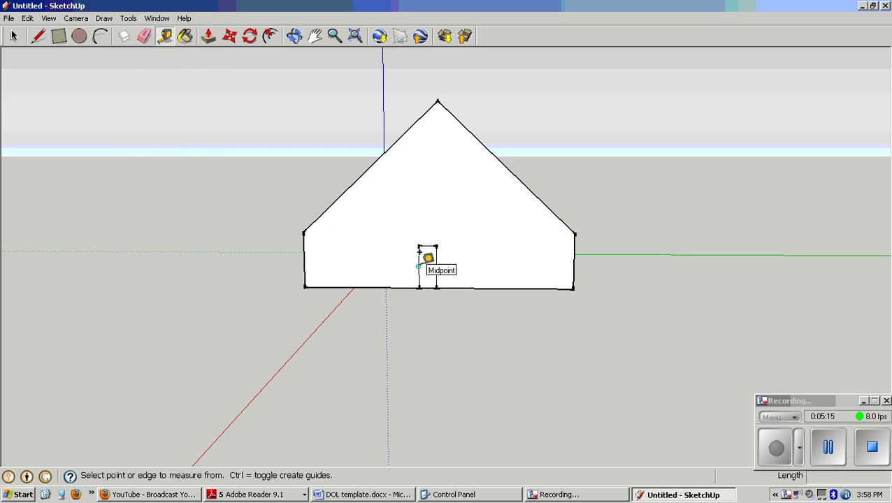
{"action": "left_click", "coordinate": [418, 266]}
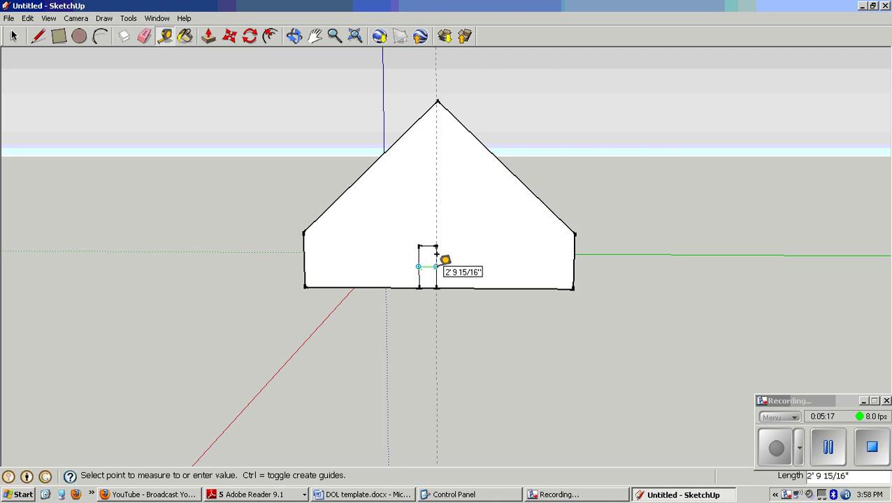
{"action": "left_click", "coordinate": [437, 255]}
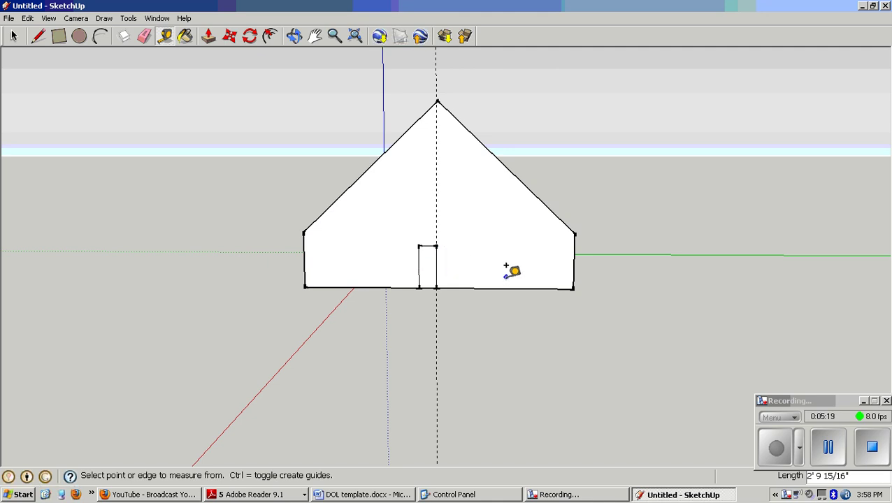
{"action": "key", "text": "o"}
{"action": "left_click_drag", "start_coordinate": [570, 290], "coordinate": [564, 322]}
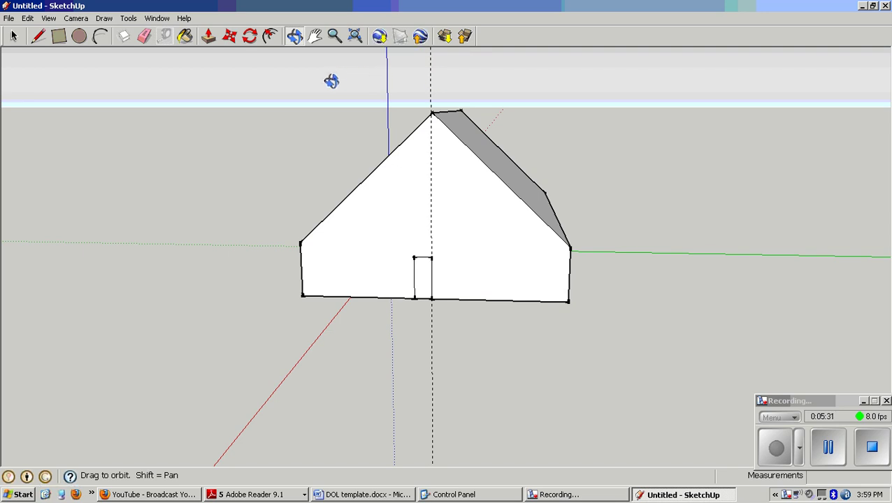
Pull the door rectangle out about 4' 4 3/16" from the gable wall into a protruding block.
{"action": "key", "text": "p"}
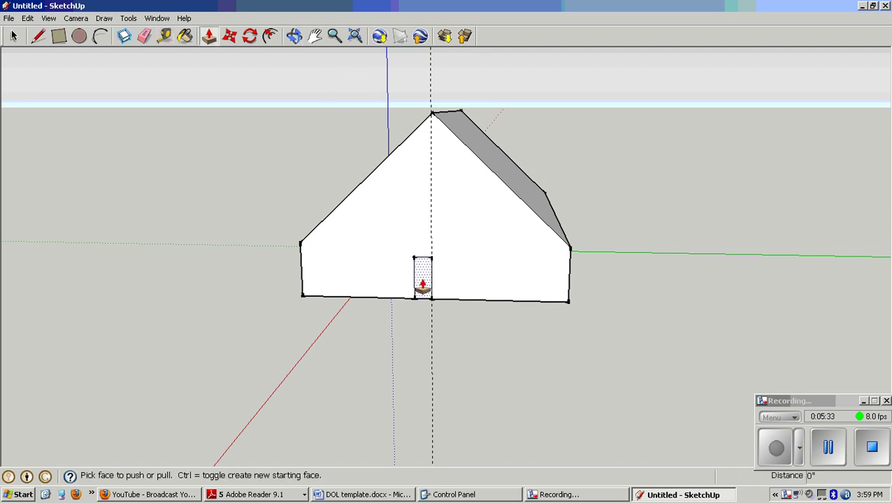
{"action": "left_click", "coordinate": [422, 286]}
{"action": "left_click", "coordinate": [421, 292]}
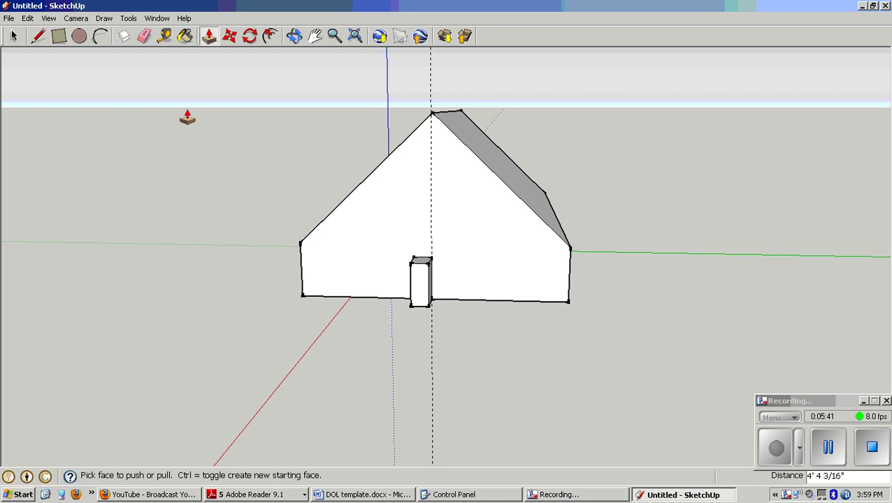
{"action": "left_click", "coordinate": [144, 37]}
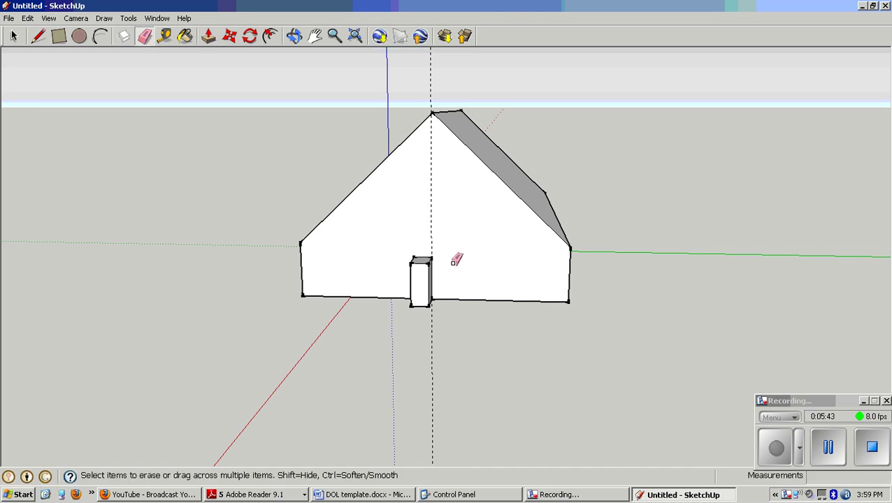
Erase the protruding door's front face and its top and bottom edges.
{"action": "left_click", "coordinate": [413, 264]}
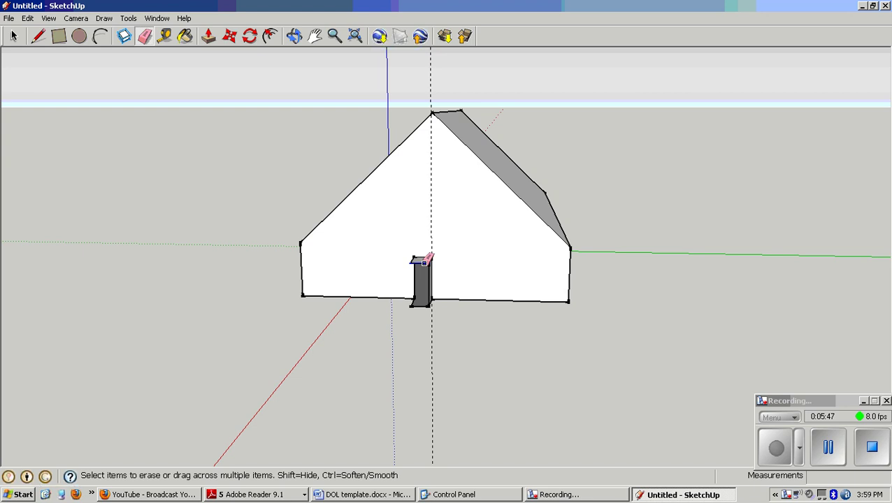
{"action": "left_click_drag", "start_coordinate": [425, 262], "coordinate": [424, 305]}
{"action": "left_click", "coordinate": [422, 305]}
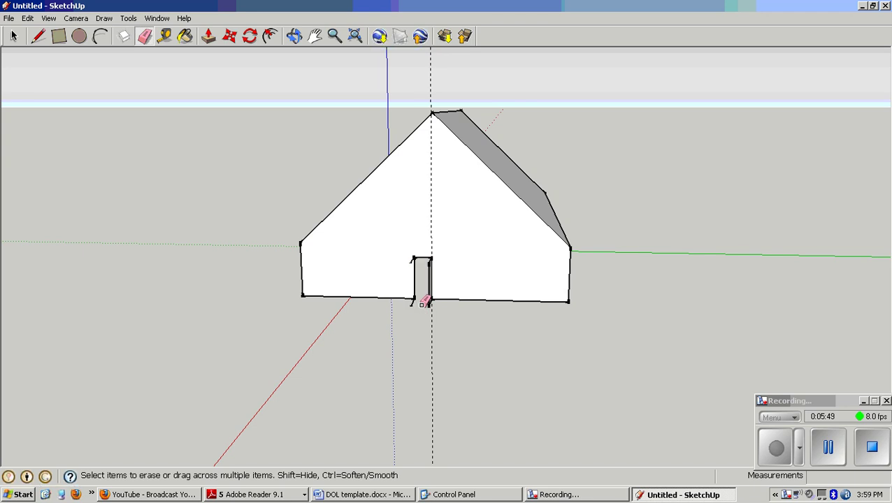
Erase the wall's bottom front edge from a side view, then undo that accidental erasure.
{"action": "key", "text": "o"}
{"action": "left_click_drag", "start_coordinate": [464, 312], "coordinate": [360, 283]}
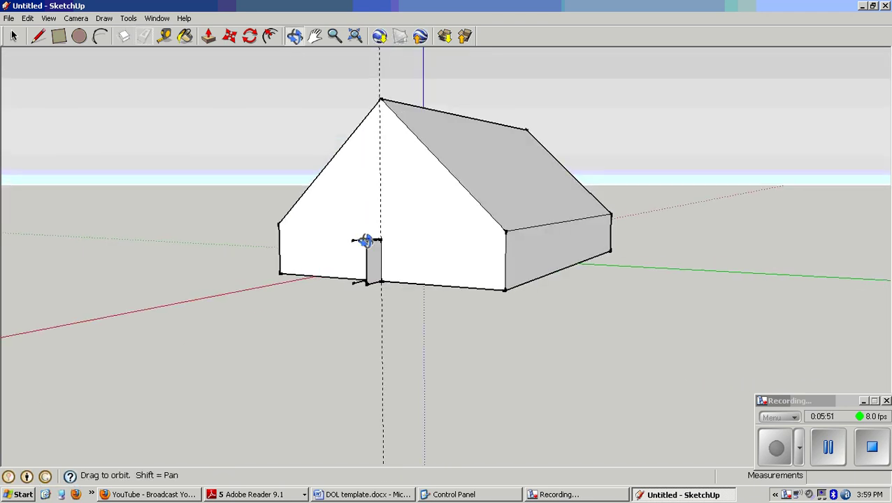
{"action": "key", "text": "e"}
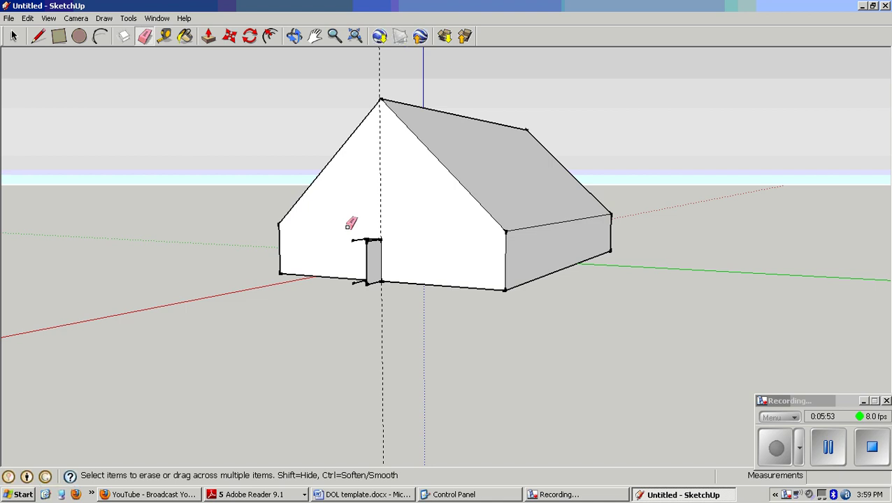
{"action": "left_click", "coordinate": [357, 279]}
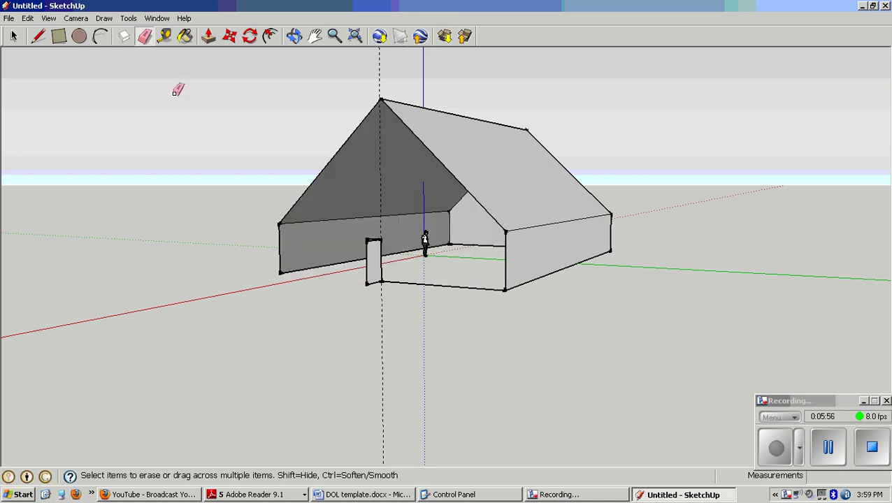
{"action": "left_click", "coordinate": [29, 19]}
{"action": "left_click", "coordinate": [42, 32]}
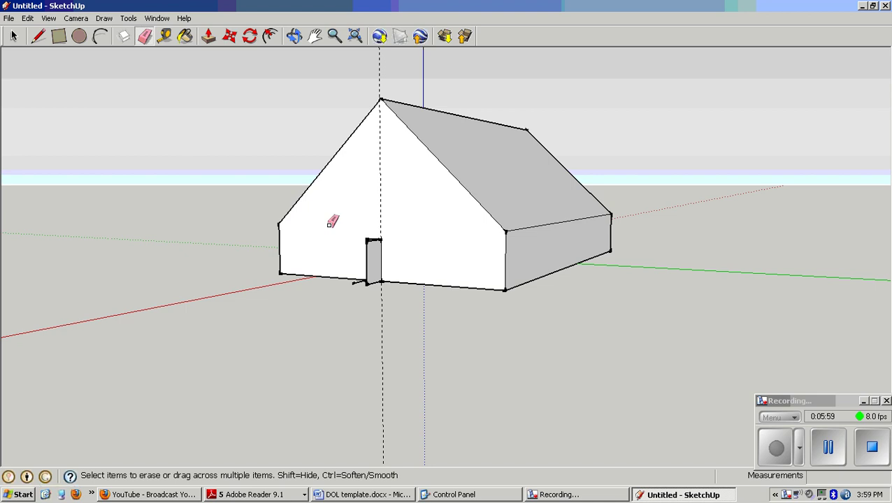
Erase the door's bottom edge to open the doorway, undoing a mistaken right-edge erase.
{"action": "scroll", "coordinate": [366, 297], "scroll_direction": "up", "scroll_amount": 3}
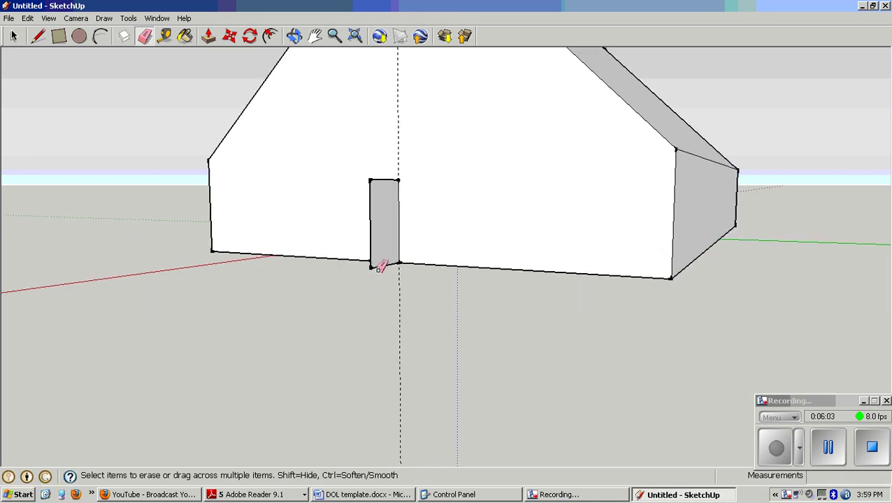
{"action": "left_click", "coordinate": [383, 263]}
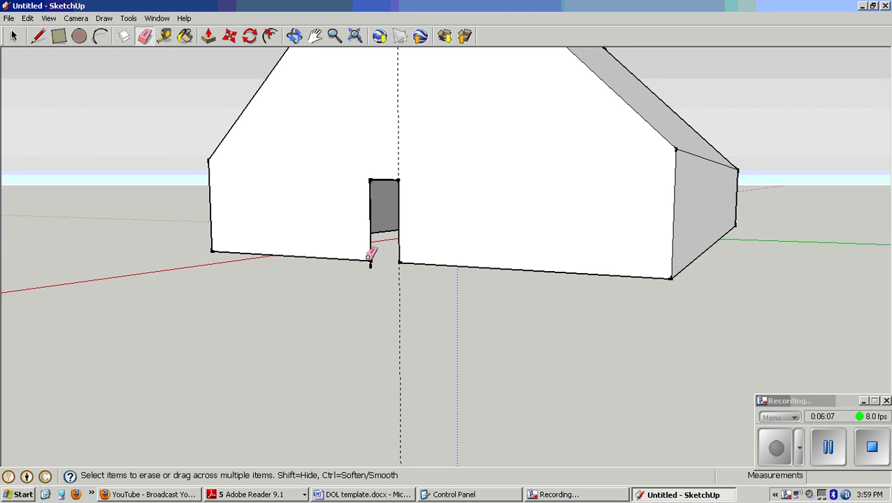
{"action": "middle_click_drag", "start_coordinate": [371, 248], "coordinate": [677, 243]}
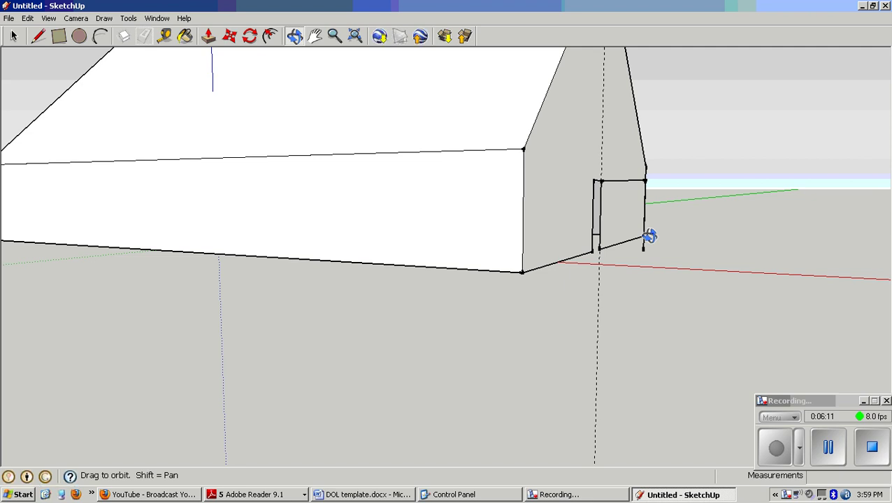
{"action": "key", "text": "e"}
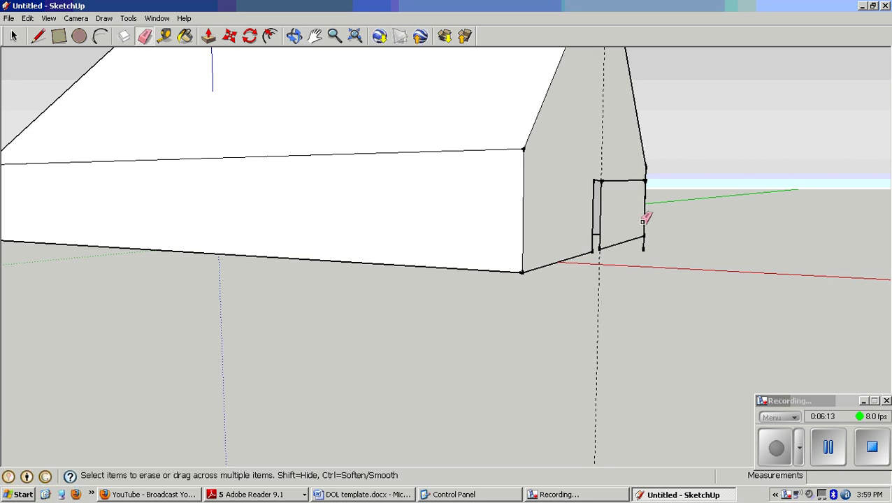
{"action": "left_click_drag", "start_coordinate": [645, 222], "coordinate": [642, 209]}
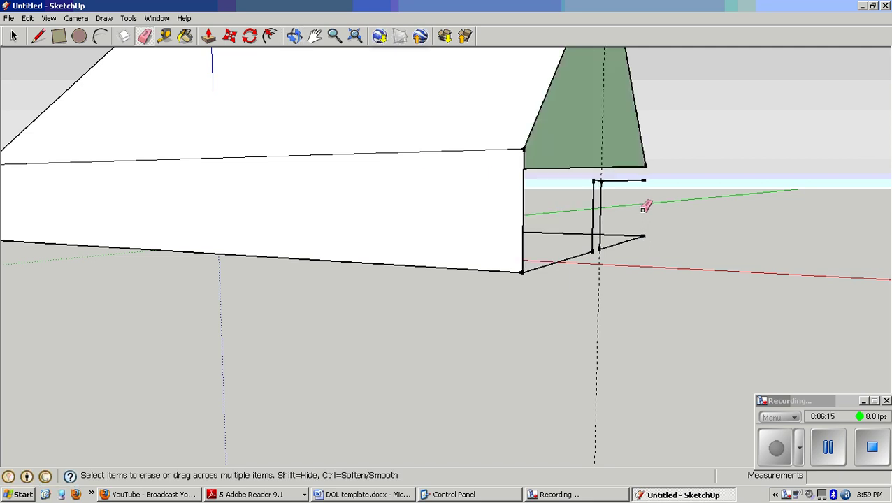
{"action": "left_click", "coordinate": [26, 18]}
{"action": "left_click", "coordinate": [29, 34]}
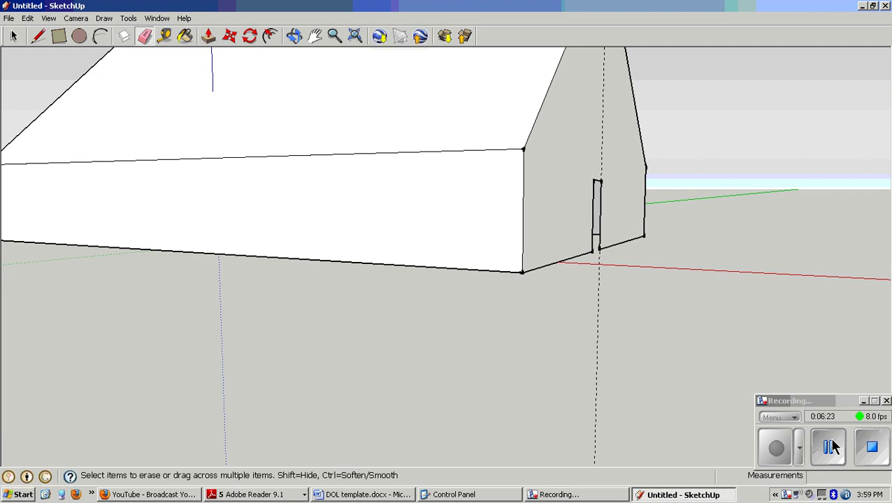
{"action": "left_click", "coordinate": [774, 455]}
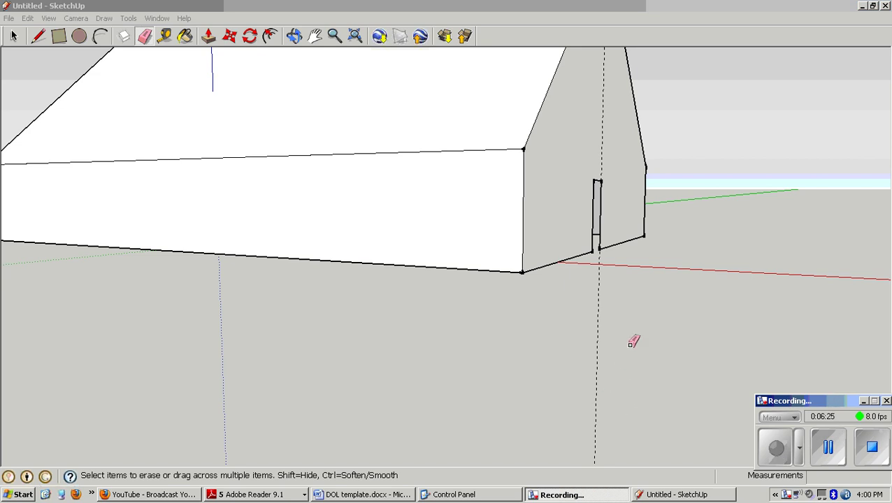
From below the house, draw a corner-to-corner rectangle forming the floor, then view from above.
{"action": "left_click", "coordinate": [628, 296]}
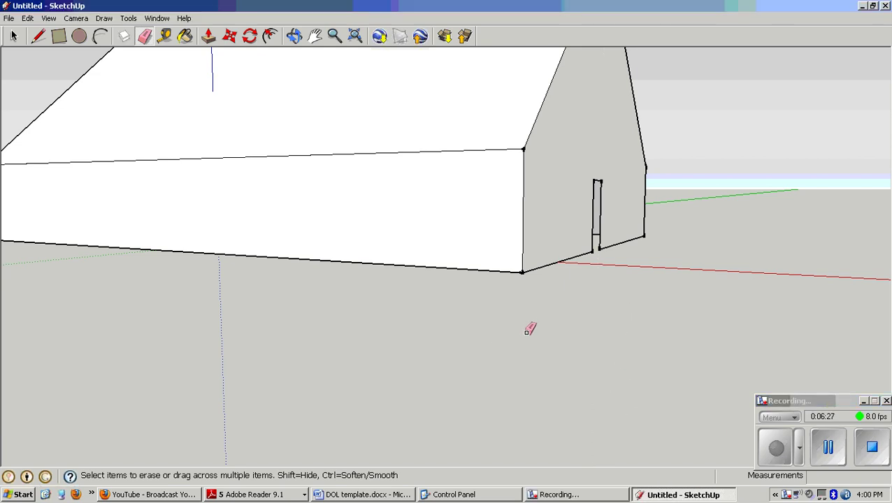
{"action": "middle_click_drag", "start_coordinate": [581, 239], "coordinate": [448, 144]}
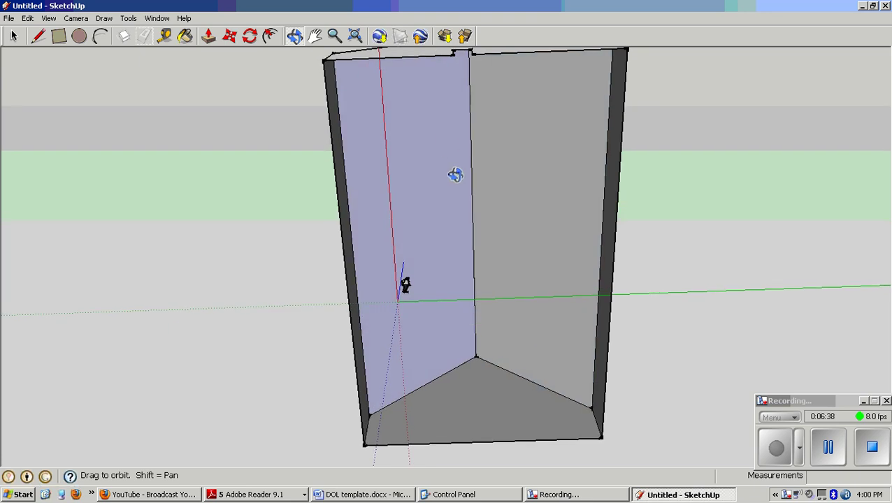
{"action": "left_click_drag", "start_coordinate": [455, 176], "coordinate": [454, 179]}
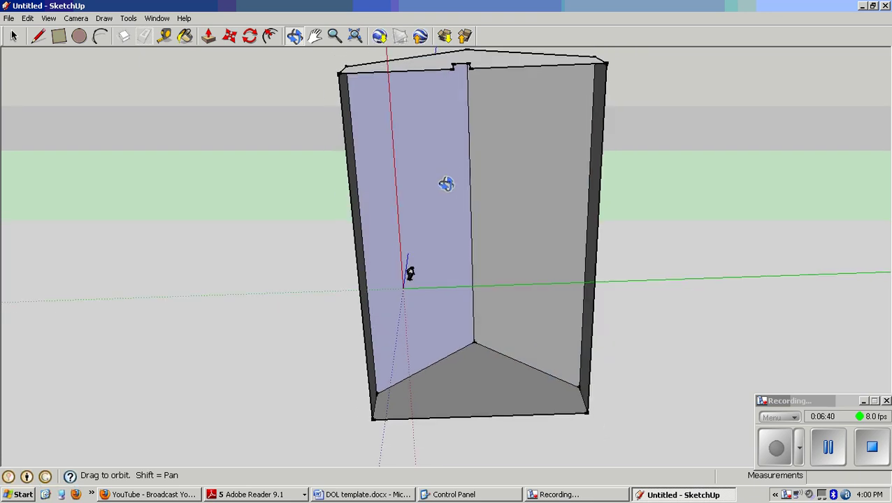
{"action": "left_click", "coordinate": [59, 35]}
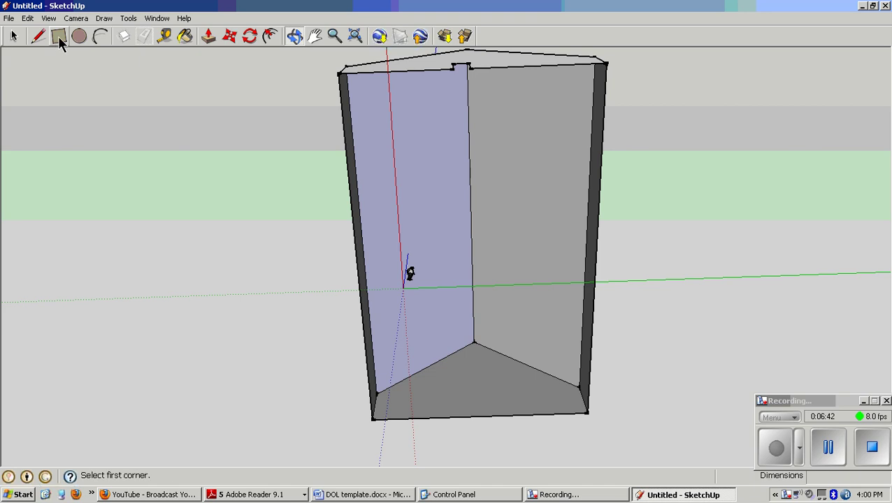
{"action": "left_click", "coordinate": [339, 72]}
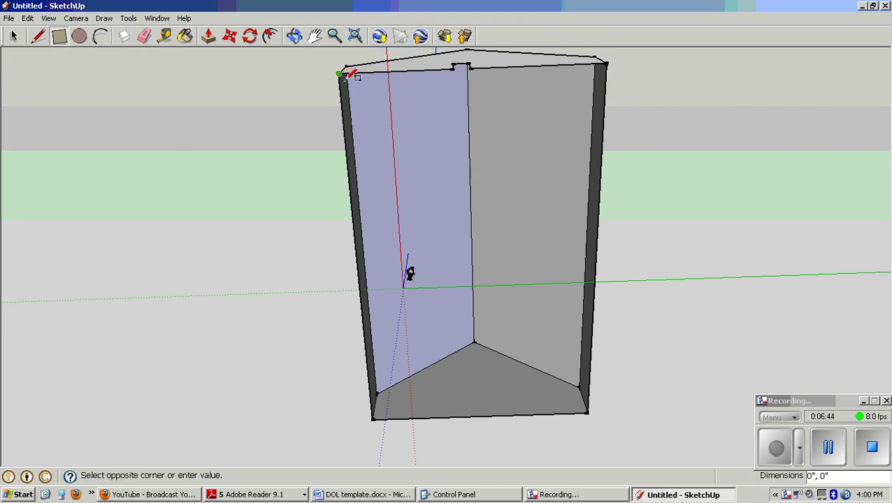
{"action": "left_click", "coordinate": [587, 412]}
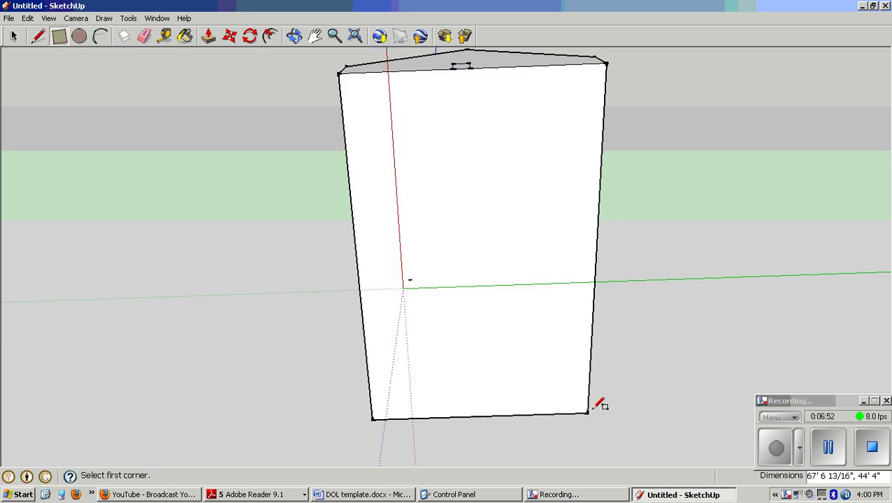
{"action": "key", "text": "o"}
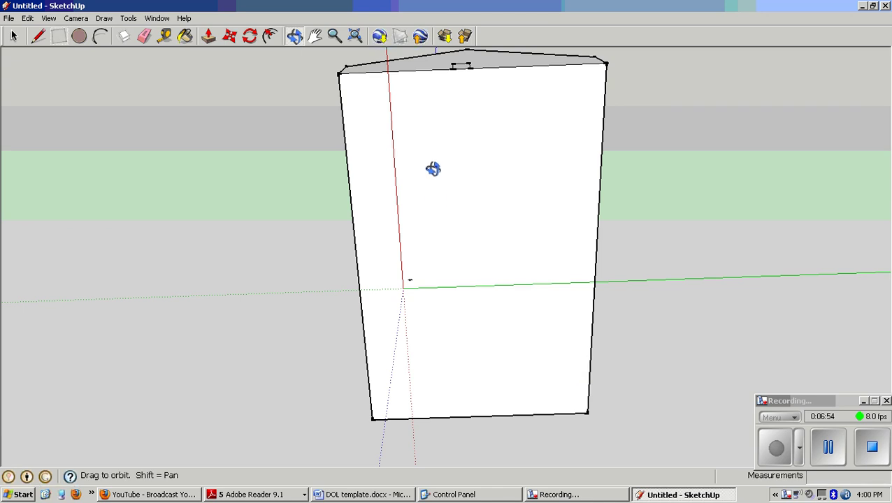
{"action": "left_click_drag", "start_coordinate": [434, 165], "coordinate": [503, 237]}
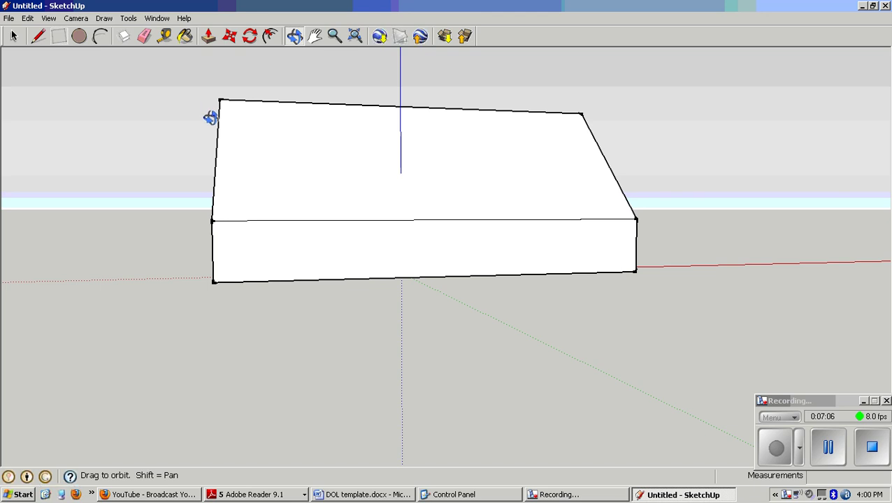
Add a tape-measure guide line just below the wall's top edge.
{"action": "key", "text": "e"}
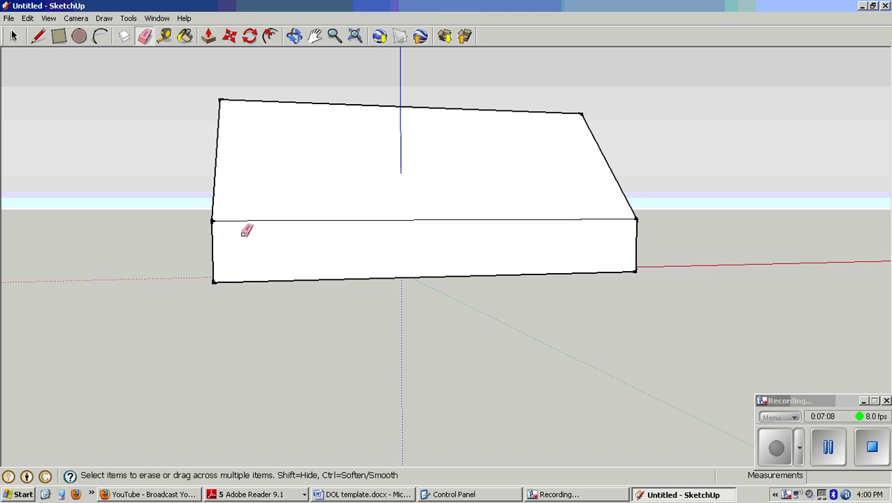
{"action": "key", "text": "r"}
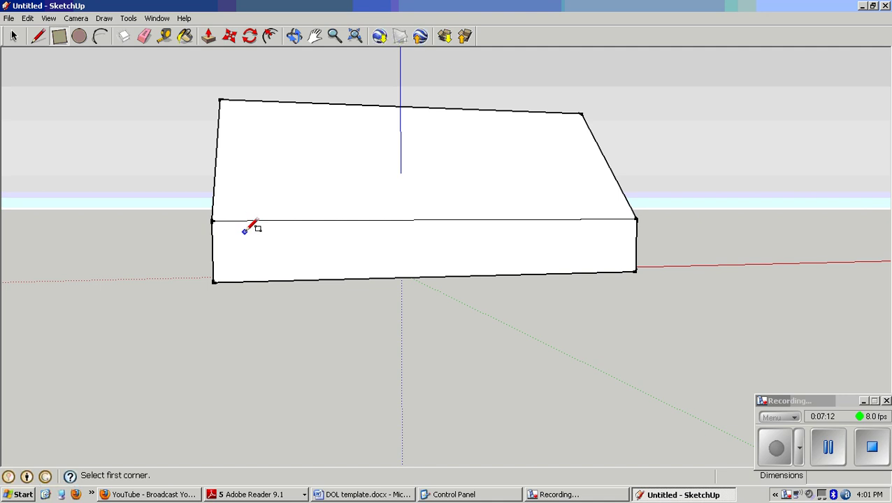
{"action": "left_click", "coordinate": [166, 40]}
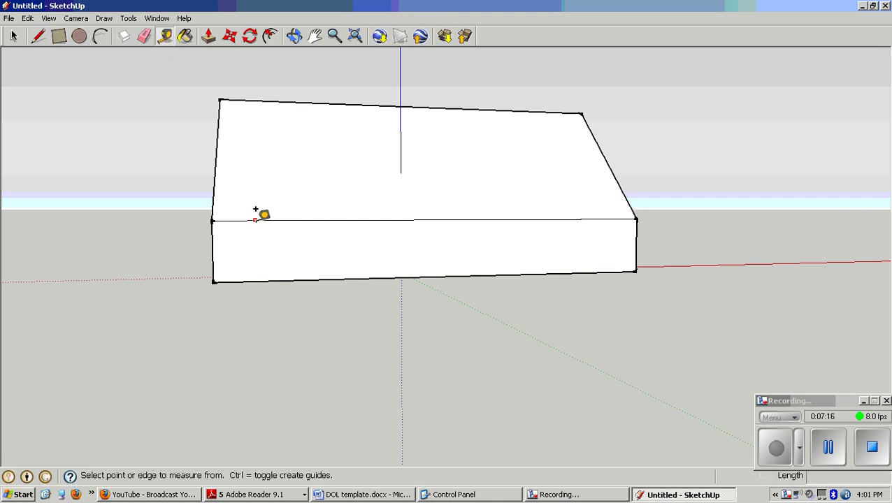
{"action": "left_click", "coordinate": [255, 219]}
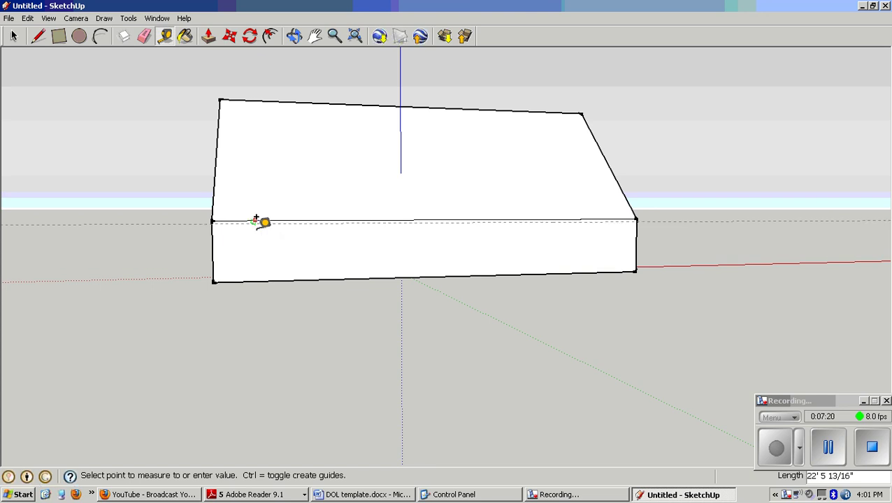
{"action": "left_click", "coordinate": [256, 222]}
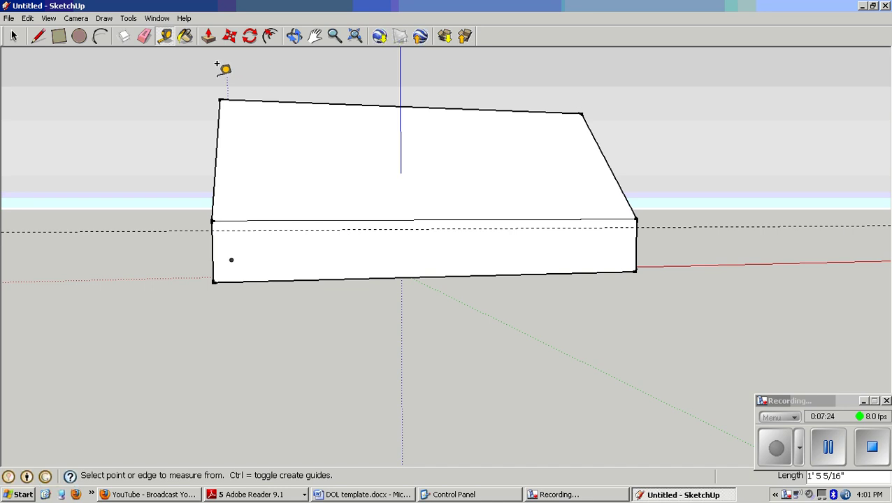
Draw a window rectangle about 5' 6 9/16" by 4' 8 13/16" on the wall.
{"action": "key", "text": "r"}
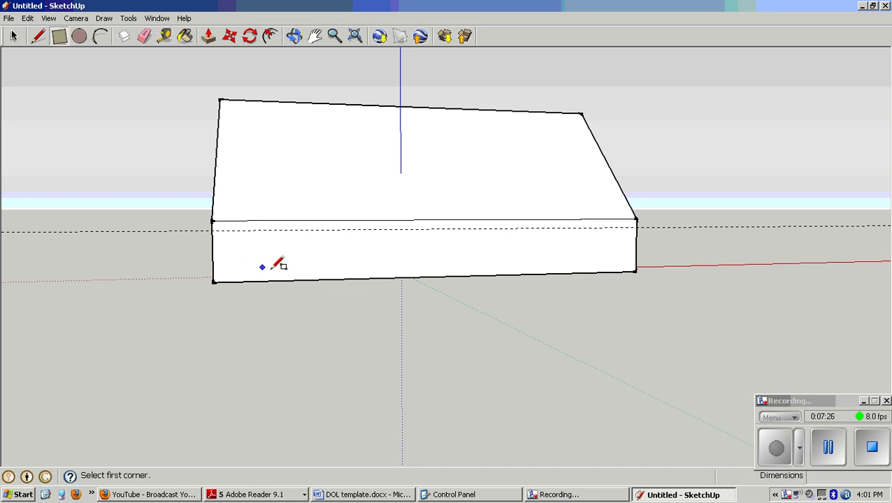
{"action": "left_click", "coordinate": [255, 230]}
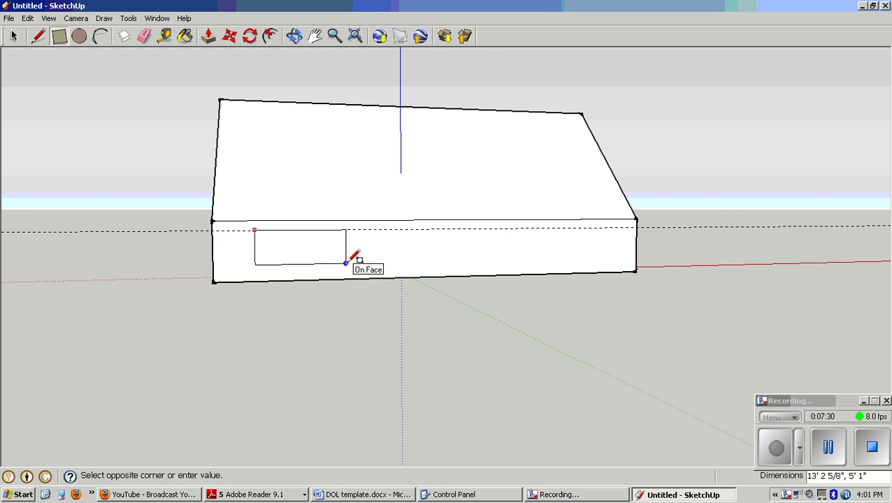
{"action": "left_click", "coordinate": [294, 261]}
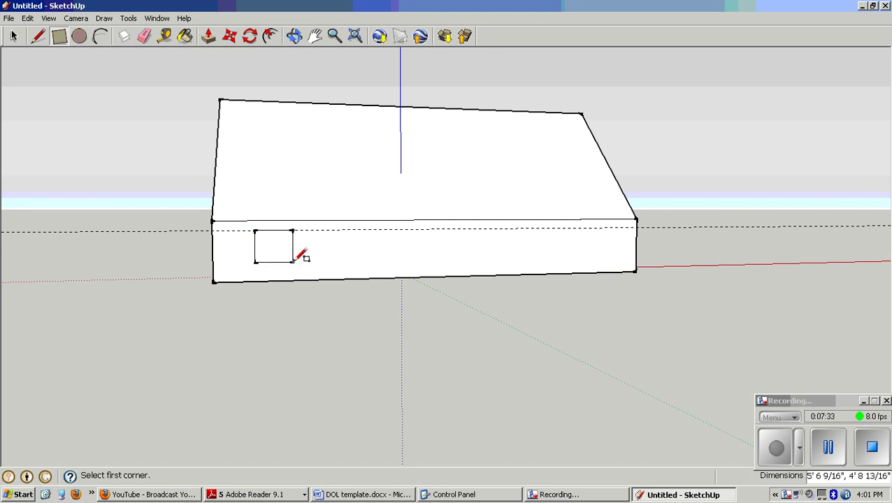
Copy and paste the whole front wall with its window outline, then undo the paste.
{"action": "left_click", "coordinate": [13, 37]}
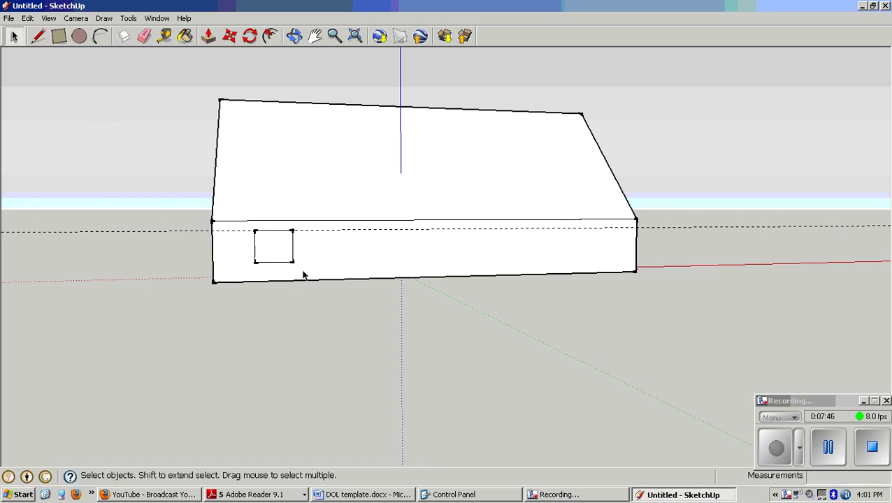
{"action": "left_click_drag", "start_coordinate": [249, 229], "coordinate": [249, 229]}
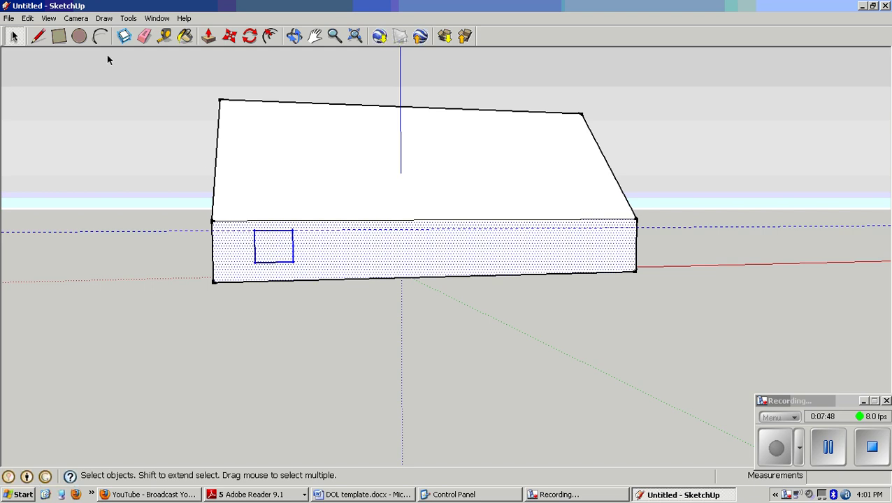
{"action": "left_click", "coordinate": [28, 19]}
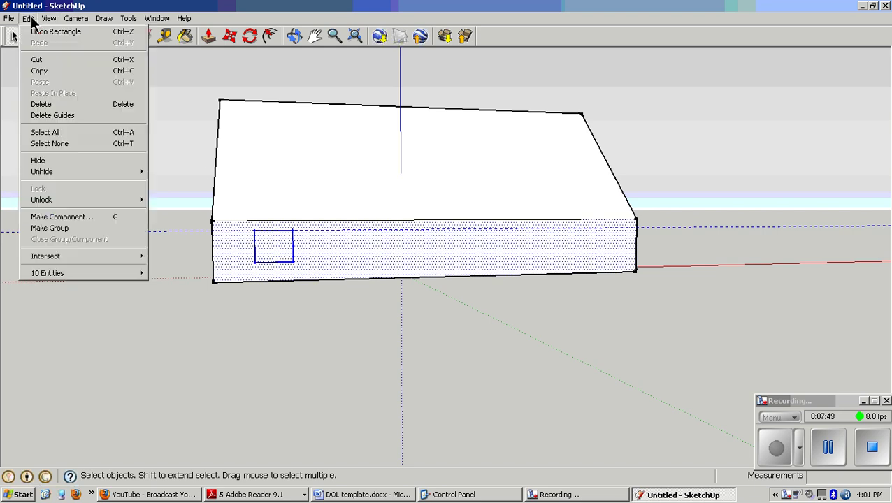
{"action": "left_click", "coordinate": [39, 72]}
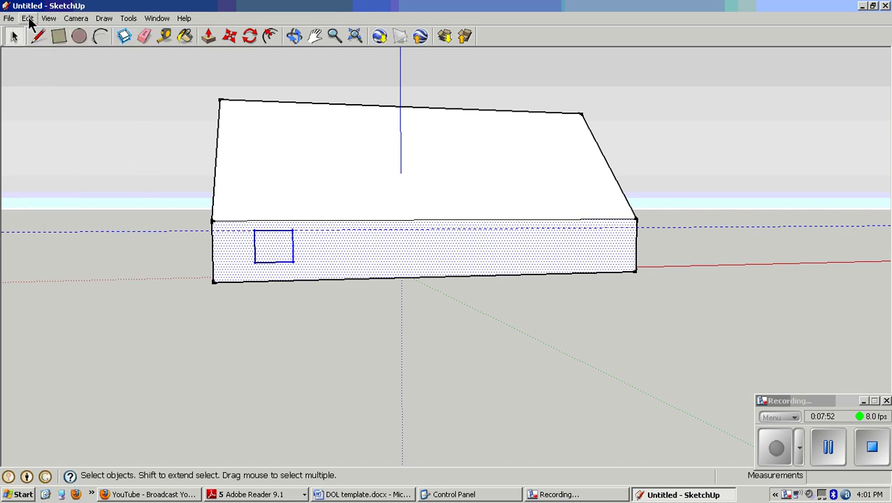
{"action": "left_click", "coordinate": [29, 19]}
{"action": "left_click", "coordinate": [40, 80]}
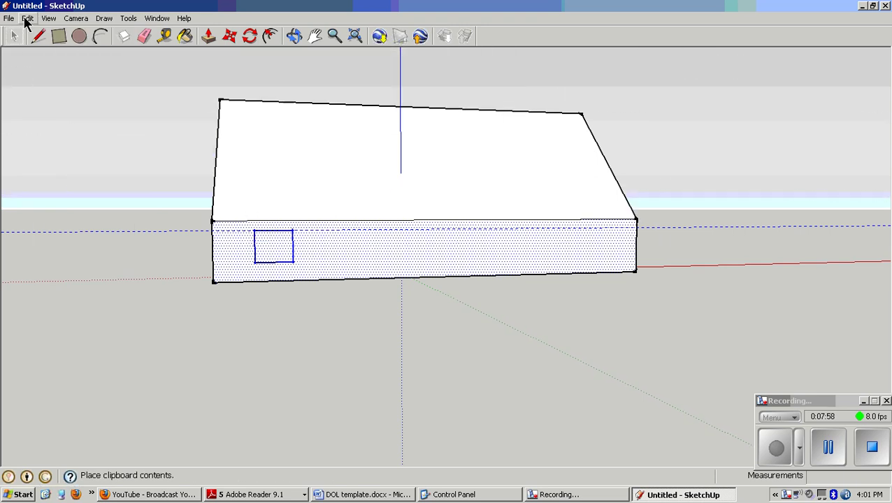
{"action": "left_click", "coordinate": [27, 19]}
{"action": "left_click", "coordinate": [31, 29]}
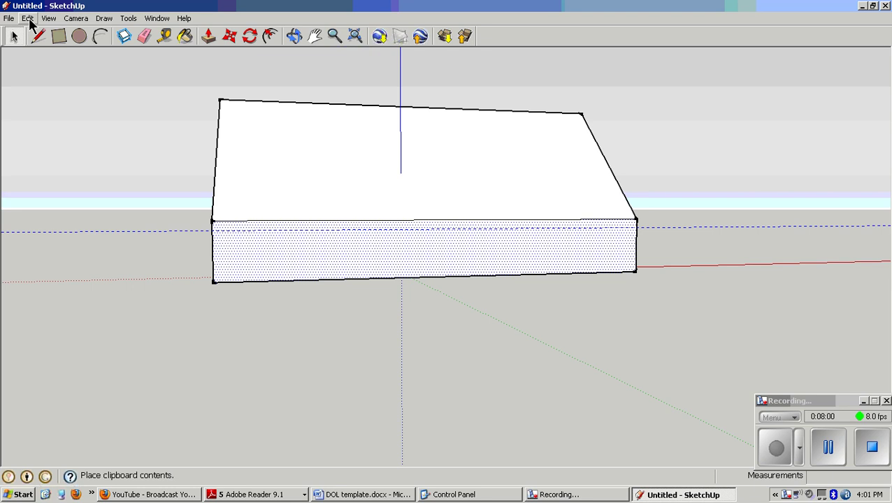
{"action": "left_click", "coordinate": [28, 19]}
{"action": "left_click", "coordinate": [35, 41]}
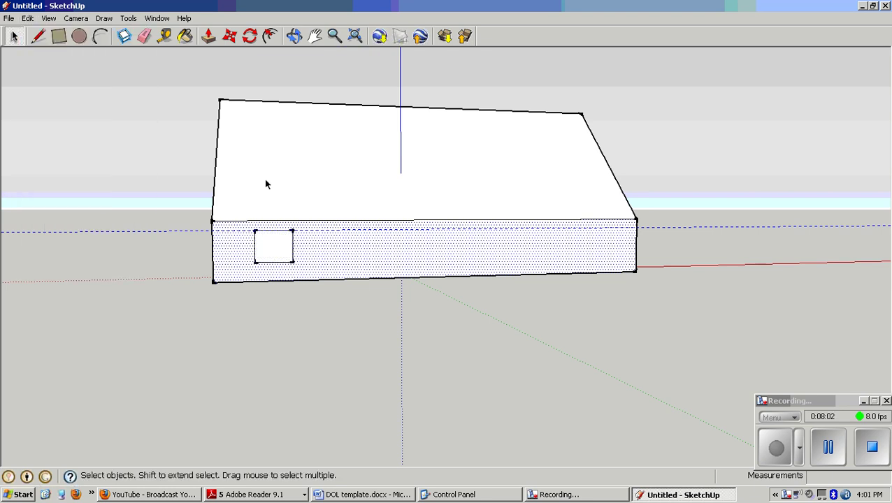
Copy the small window and paste a second one to the right of the first.
{"action": "left_click", "coordinate": [269, 260]}
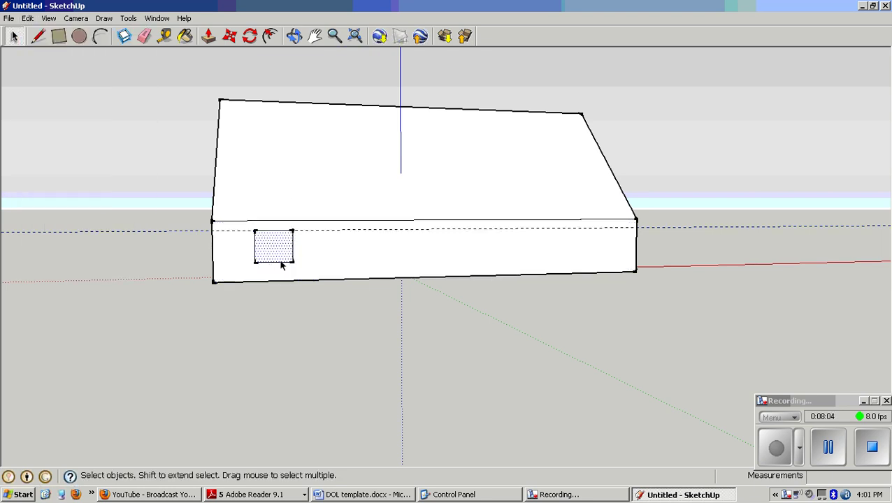
{"action": "left_click", "coordinate": [28, 19]}
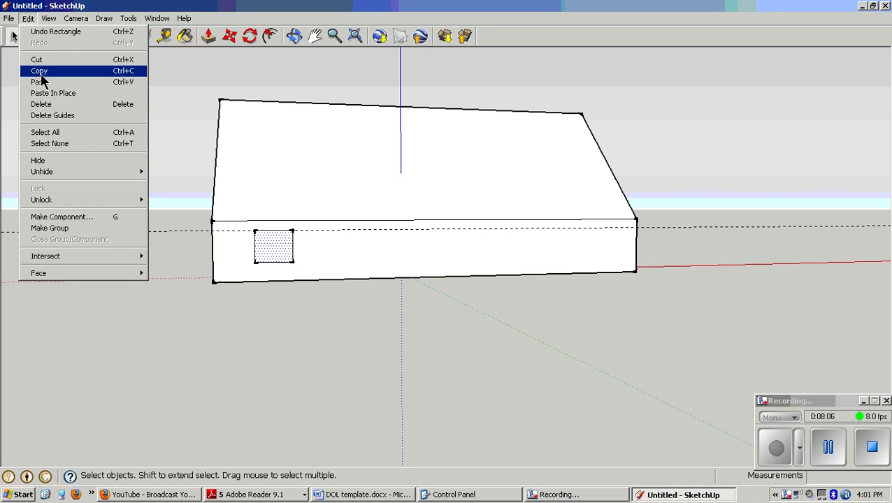
{"action": "left_click", "coordinate": [40, 73]}
{"action": "left_click", "coordinate": [28, 18]}
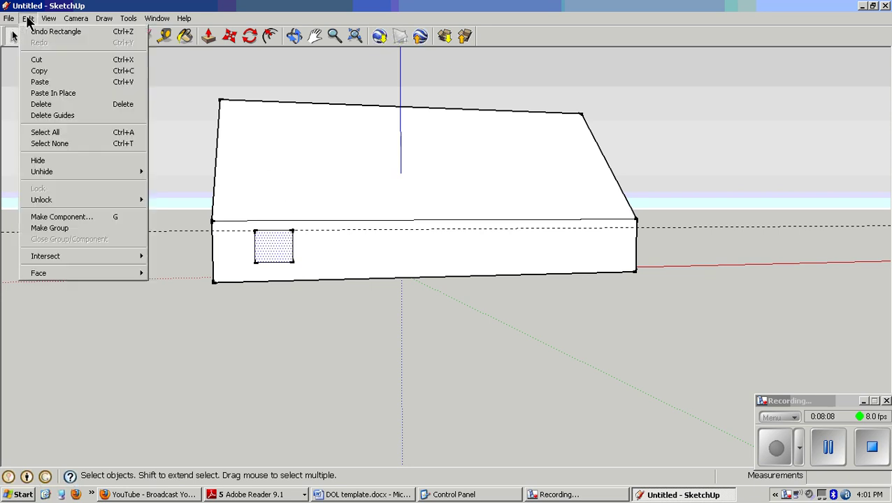
{"action": "left_click", "coordinate": [38, 82]}
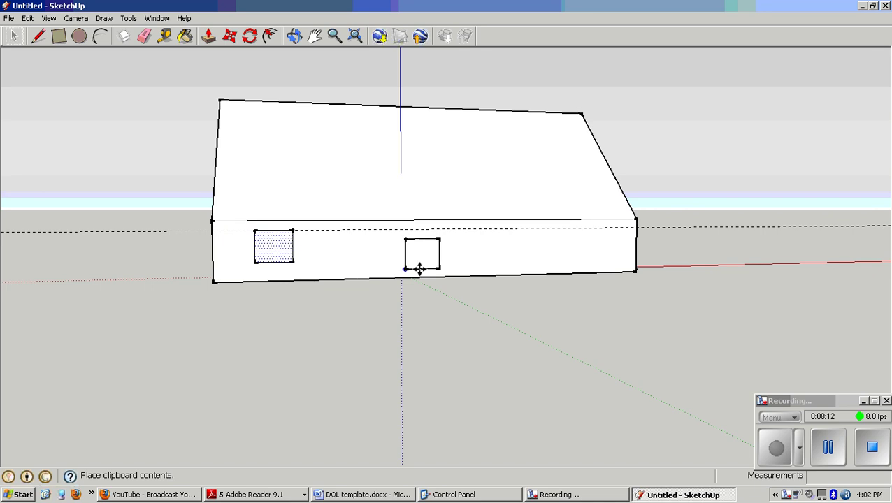
{"action": "left_click", "coordinate": [326, 261]}
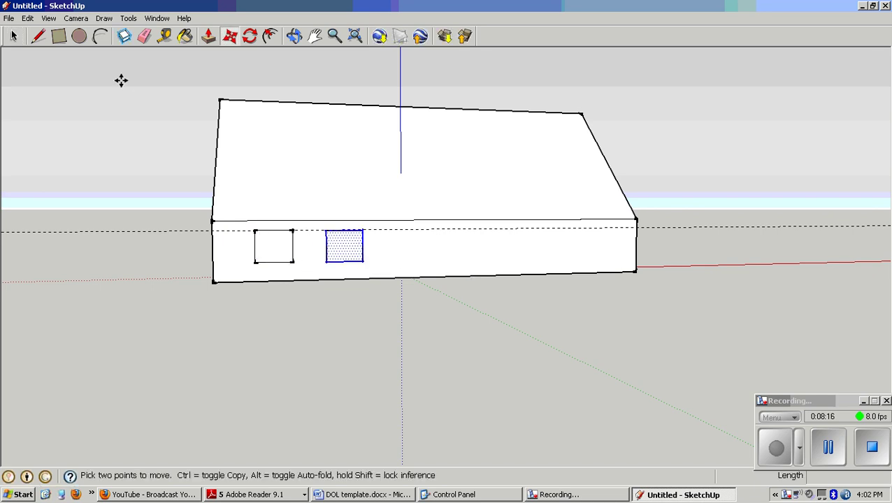
Paste a third window further along the wall, completing the row of three.
{"action": "left_click", "coordinate": [28, 18]}
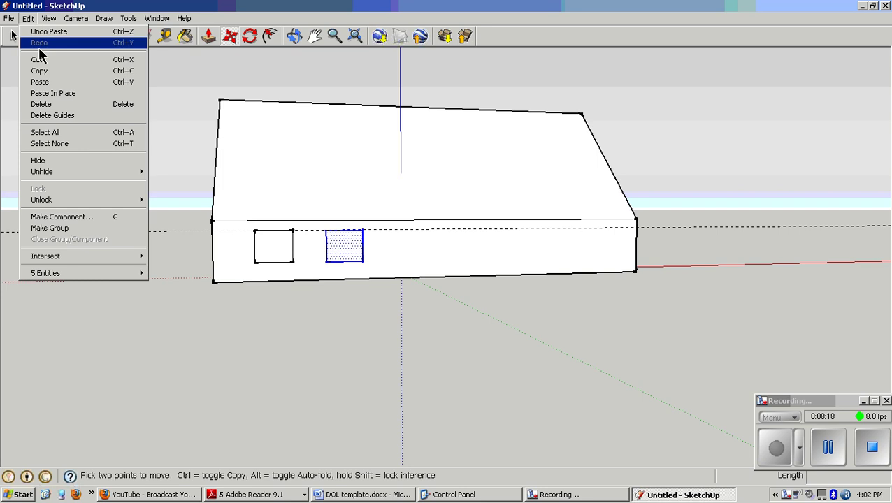
{"action": "left_click", "coordinate": [41, 83]}
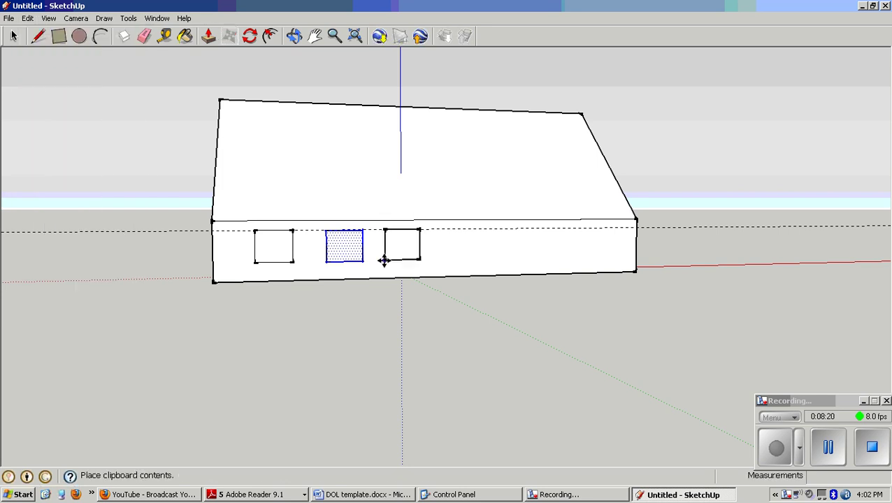
{"action": "left_click", "coordinate": [381, 261]}
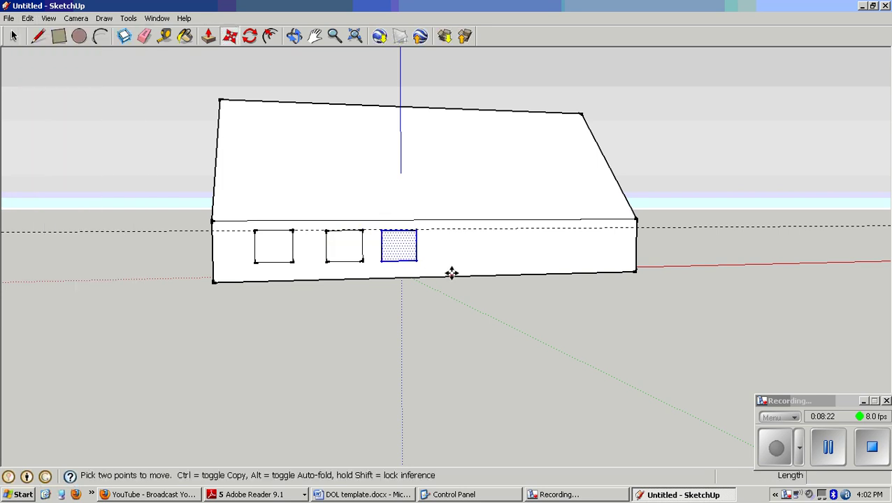
{"action": "middle_click_drag", "start_coordinate": [462, 278], "coordinate": [401, 288]}
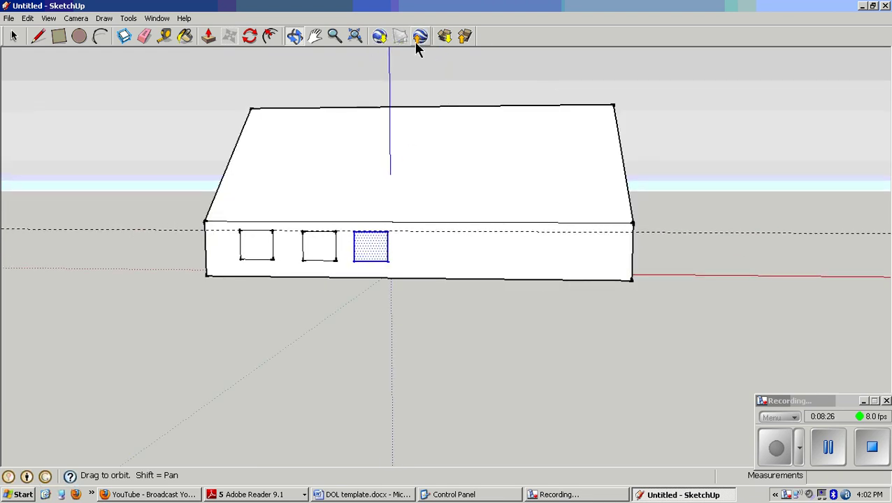
Select the Paint Bucket tool, browse the material collections list, then close the Materials library.
{"action": "left_click", "coordinate": [128, 19]}
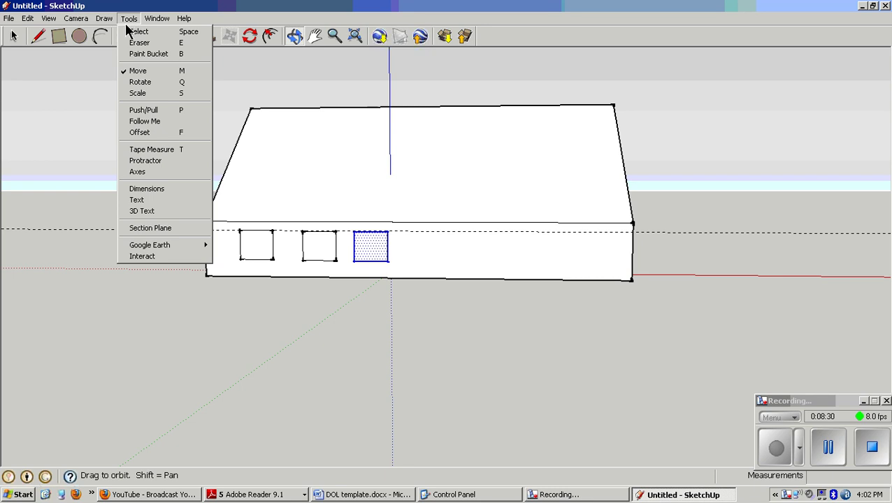
{"action": "left_click", "coordinate": [149, 53]}
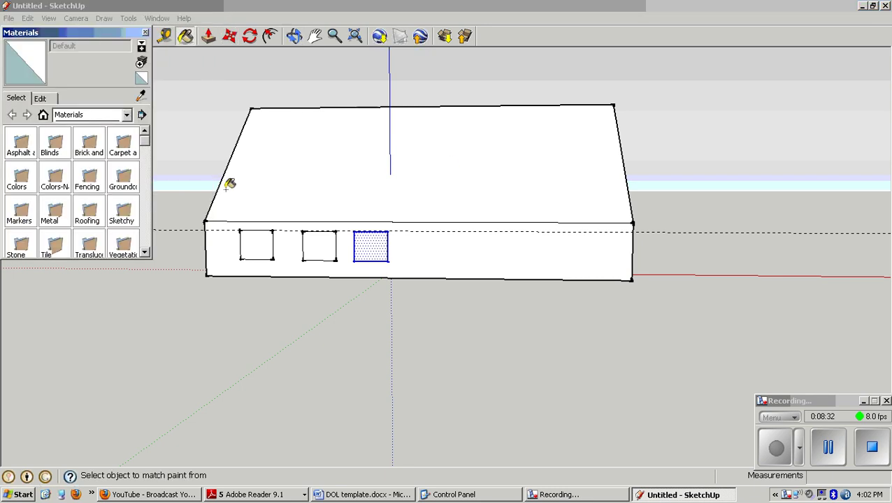
{"action": "left_click", "coordinate": [126, 116]}
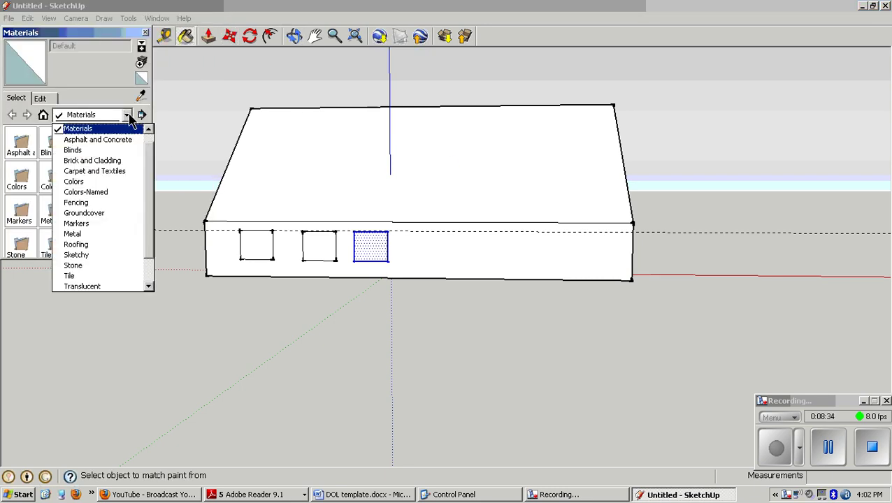
{"action": "left_click", "coordinate": [102, 82]}
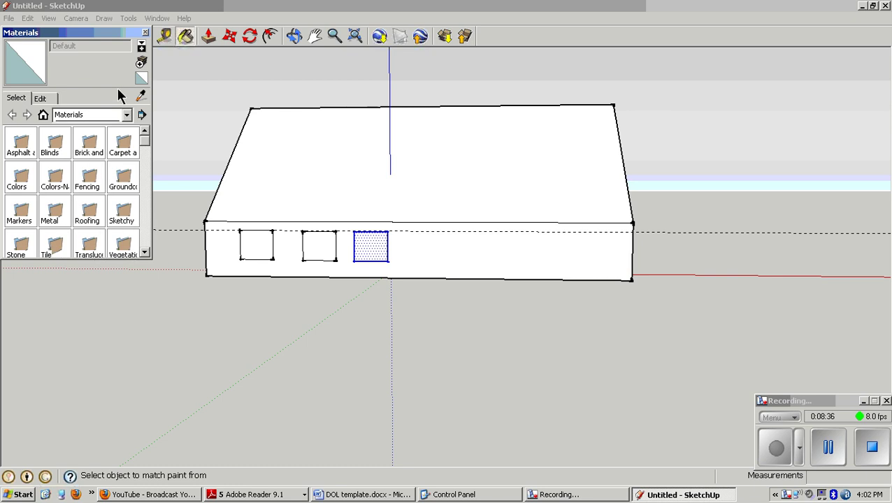
{"action": "left_click", "coordinate": [145, 32]}
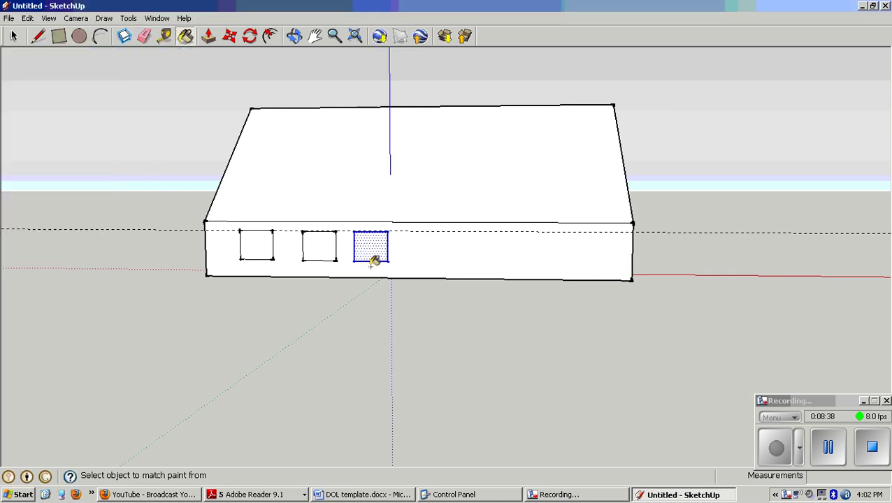